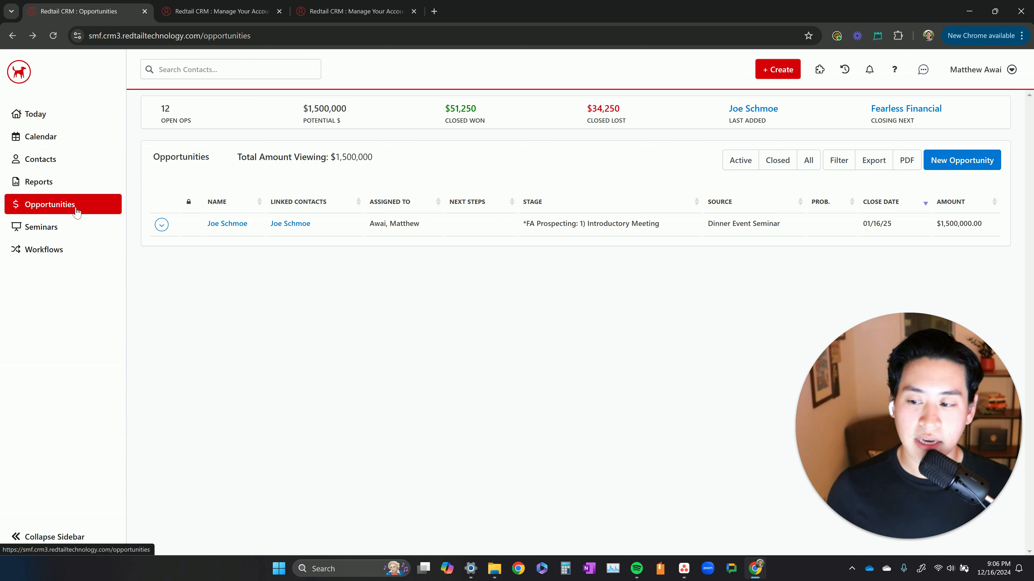
Review the FA Prospecting stages selected in the opportunity stage filter, and close the filter options without changes
click(839, 160)
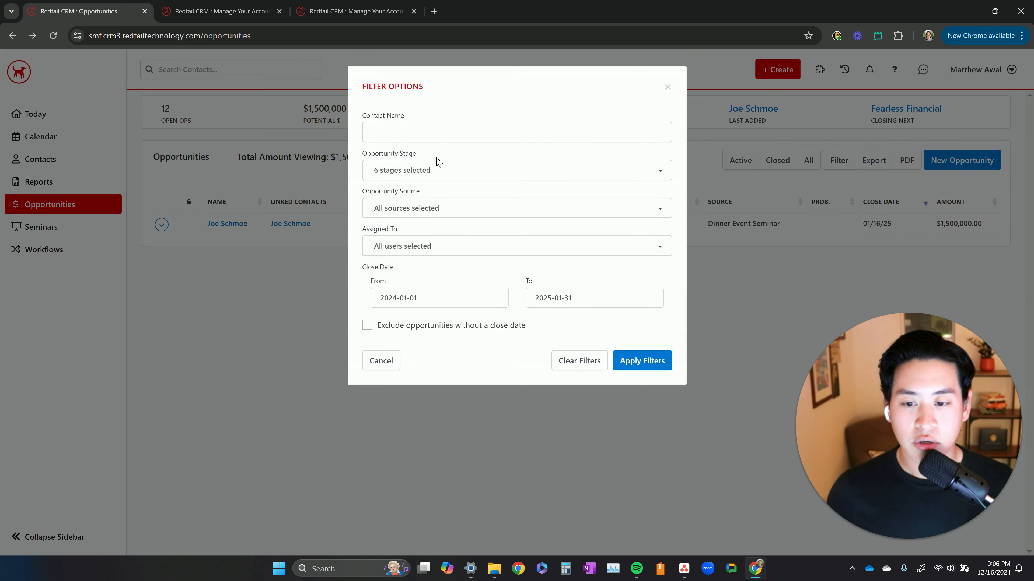
triple_click(398, 156)
click(414, 170)
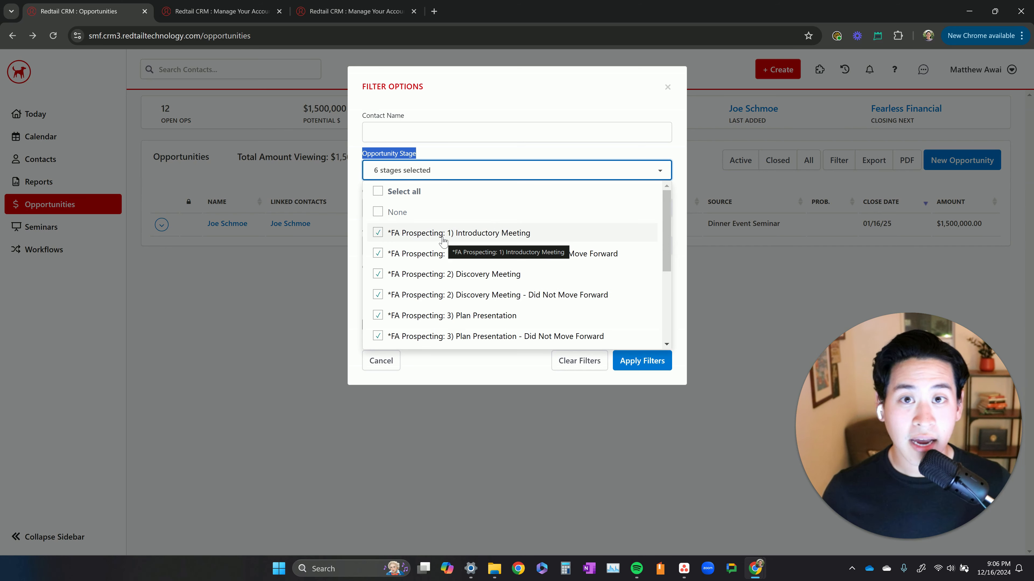
scroll(443, 245, down, 3)
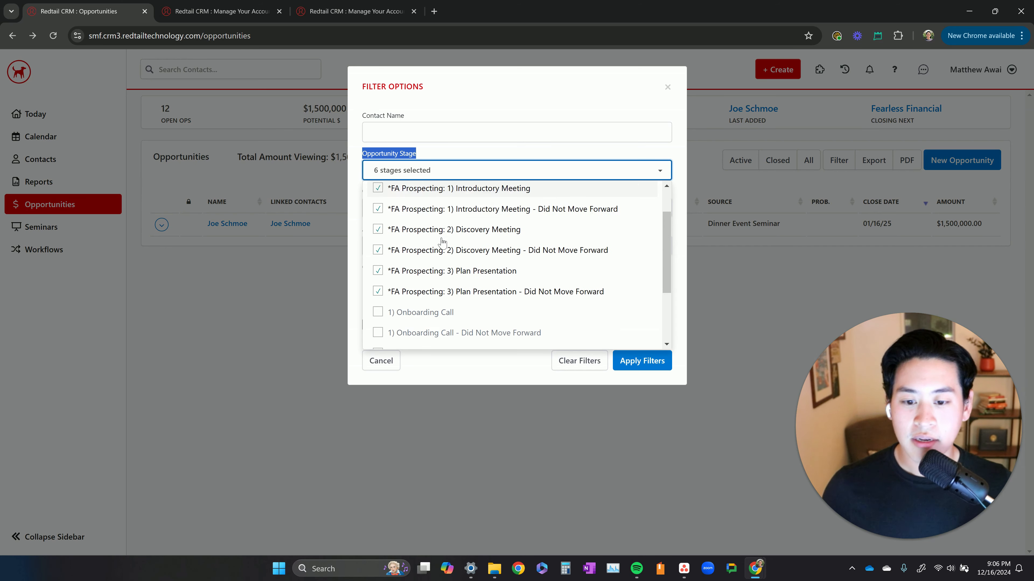
scroll(482, 265, up, 3)
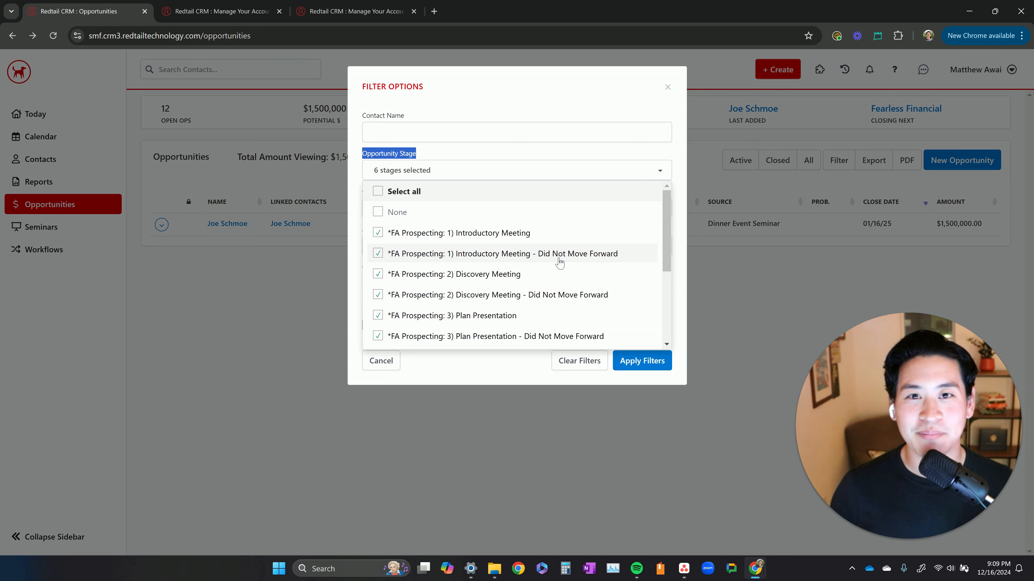
click(667, 90)
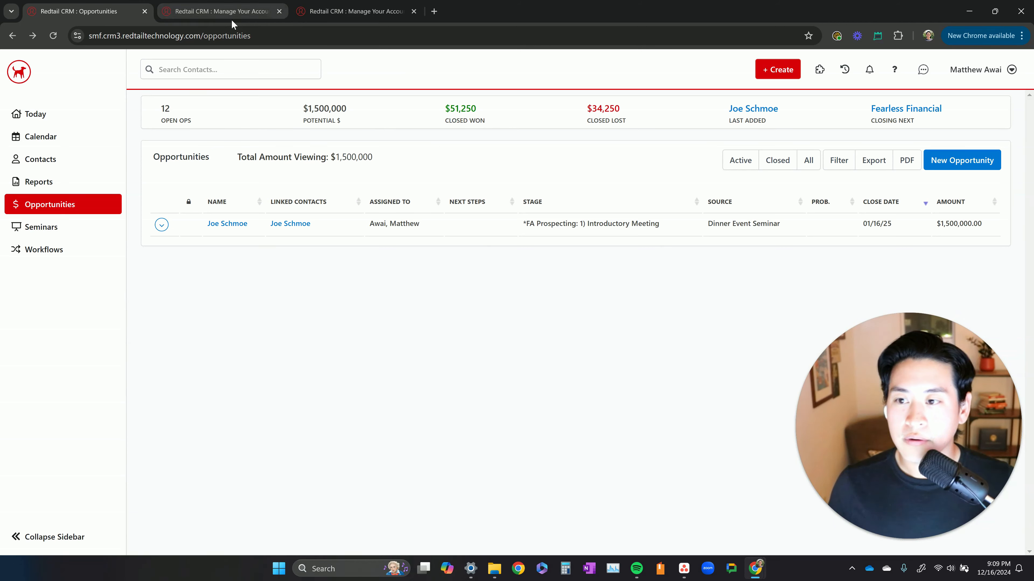
Go to the account management page and open Manage Database Lists from the admin-only options
click(981, 81)
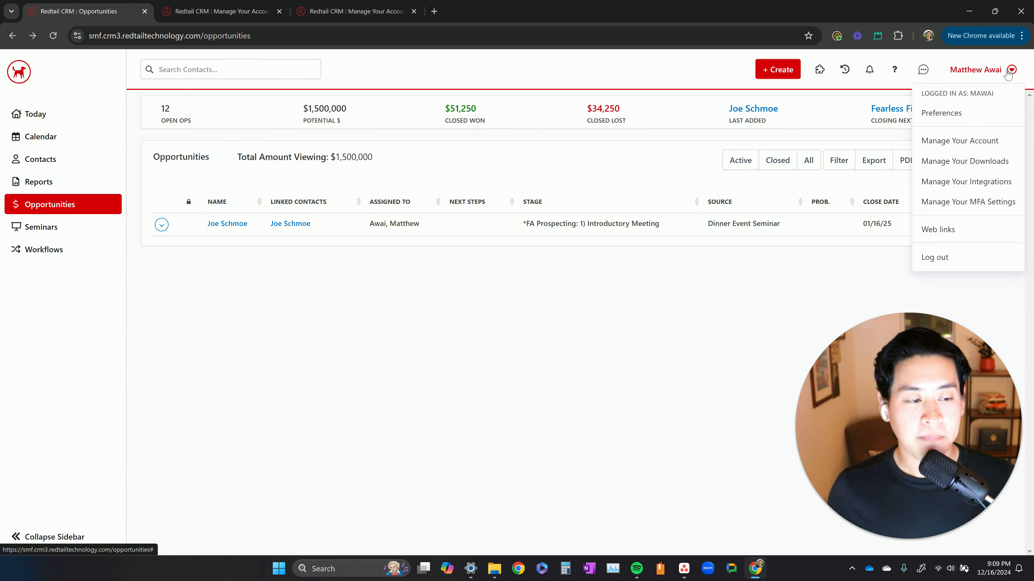
click(968, 143)
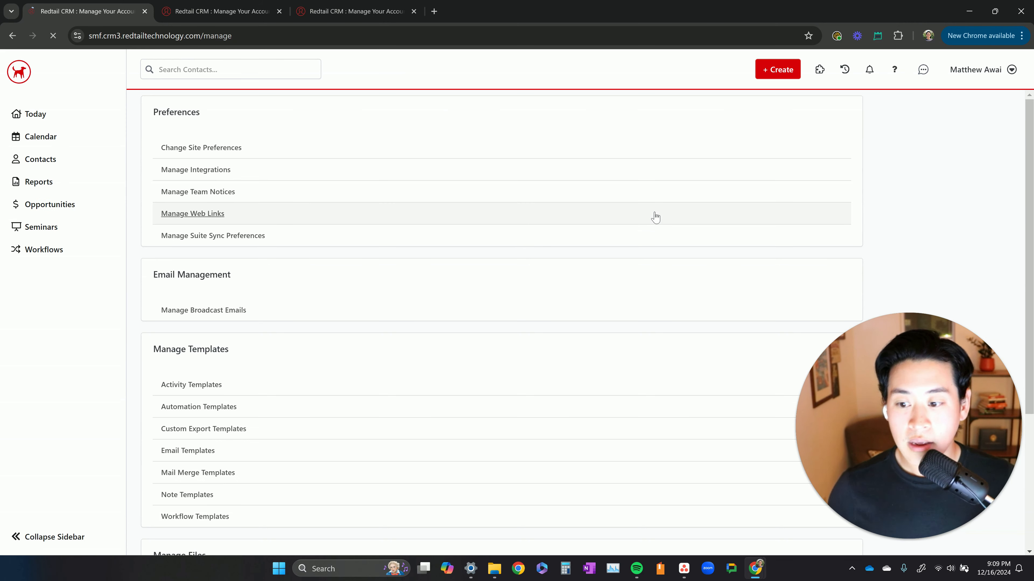
scroll(658, 214, down, 4)
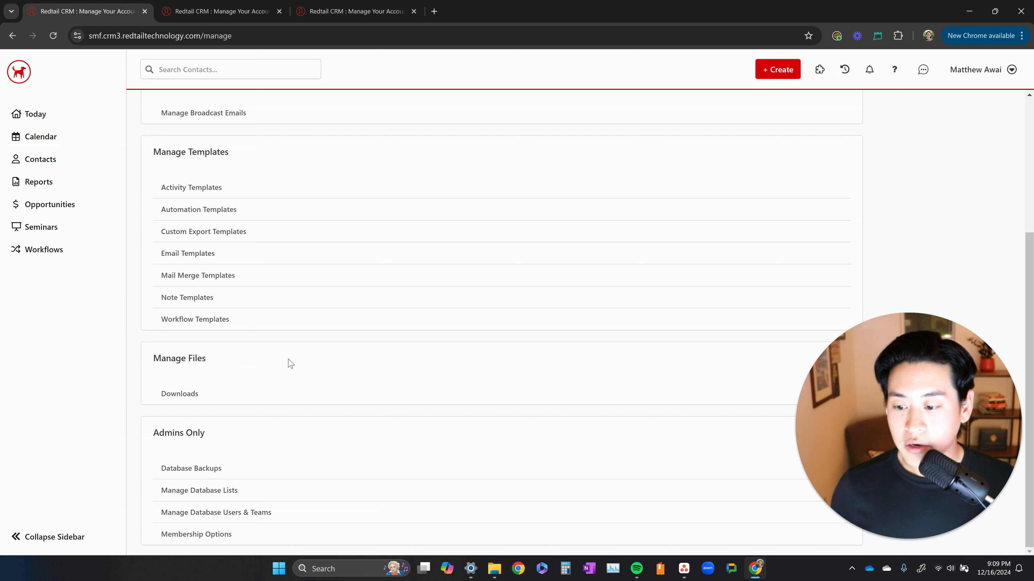
triple_click(178, 430)
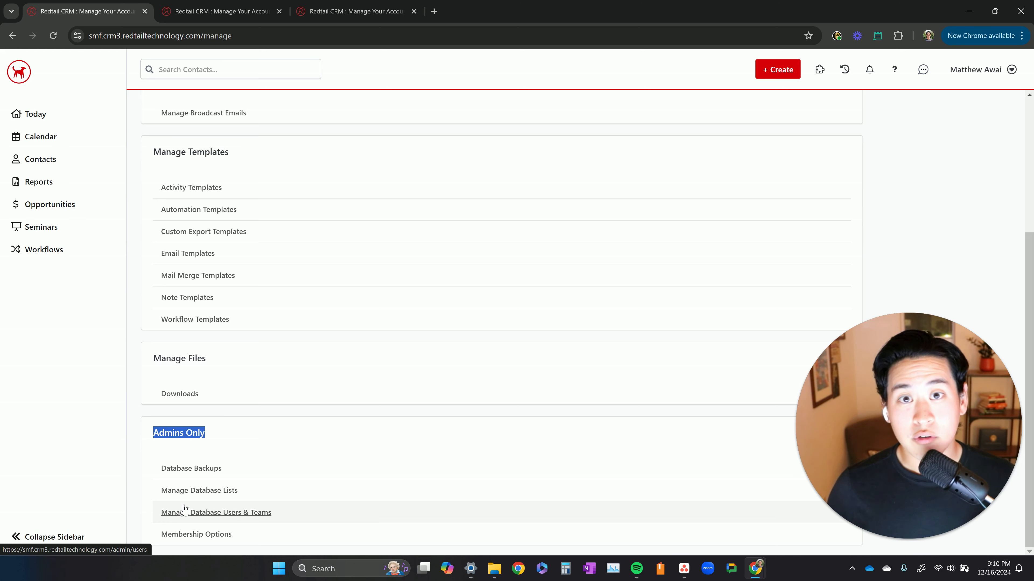
click(196, 494)
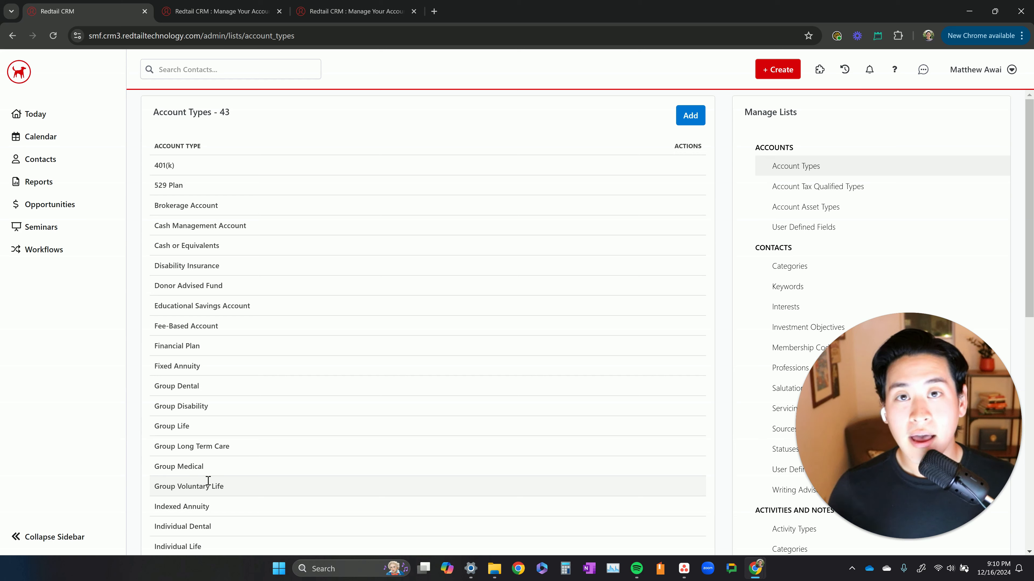
Open the Stages list for opportunities among the managed database lists
scroll(758, 387, down, 4)
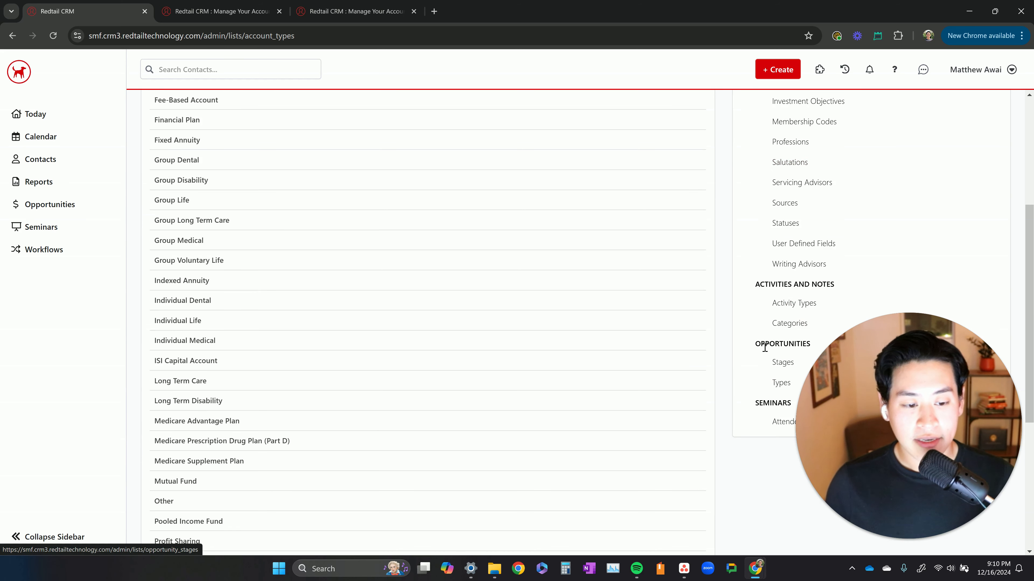
drag(755, 349, 806, 347)
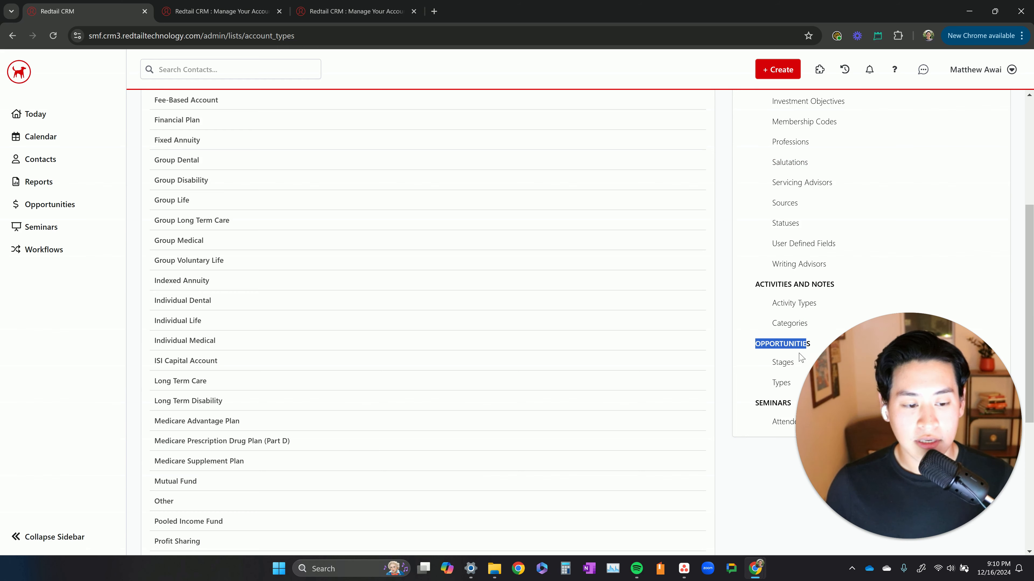
click(789, 363)
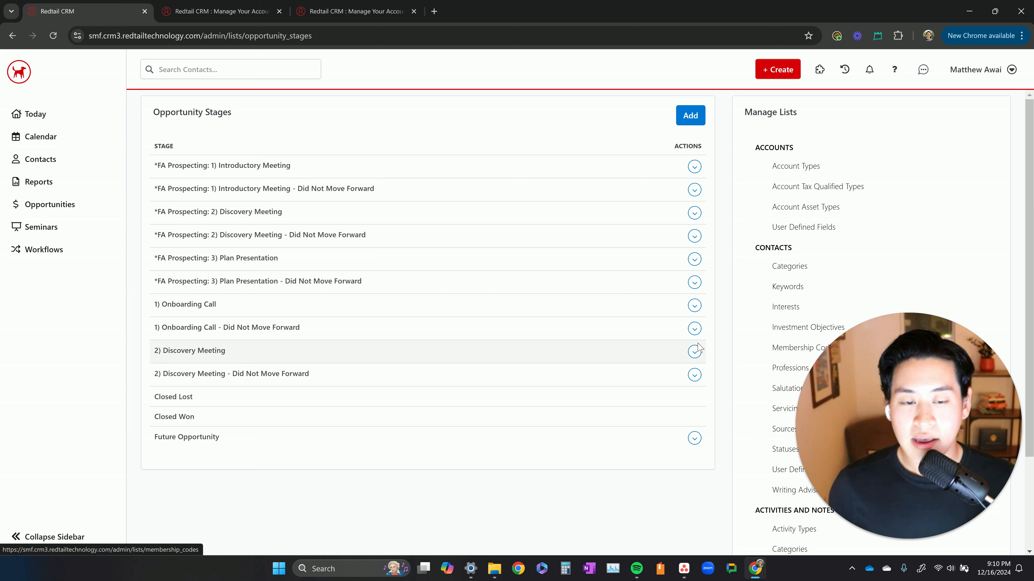
Examine the FA Prospecting stages from Introductory Meeting through Plan Presentation - Did Not Move Forward
triple_click(261, 166)
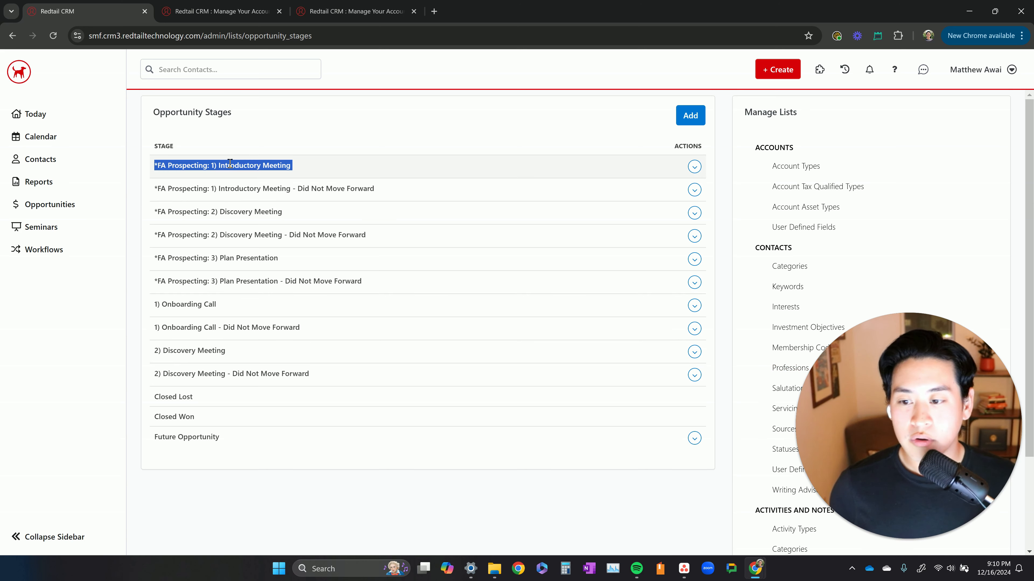
triple_click(201, 185)
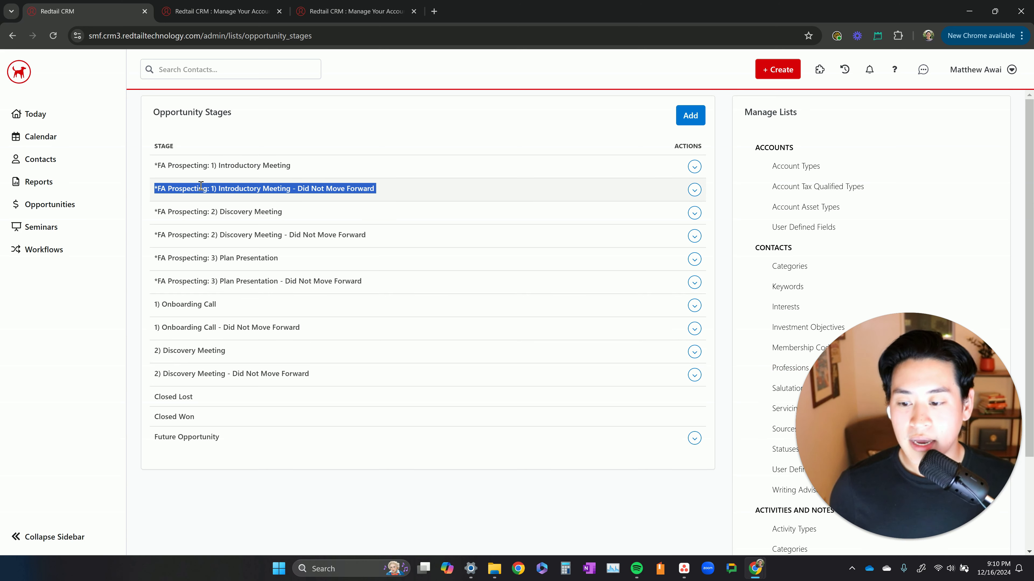
triple_click(232, 211)
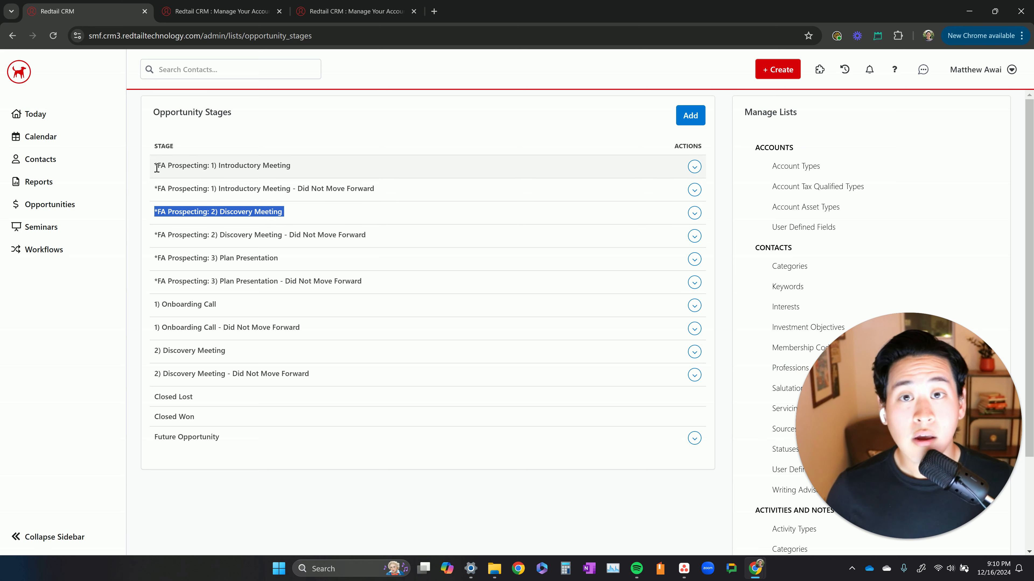
drag(156, 167, 362, 280)
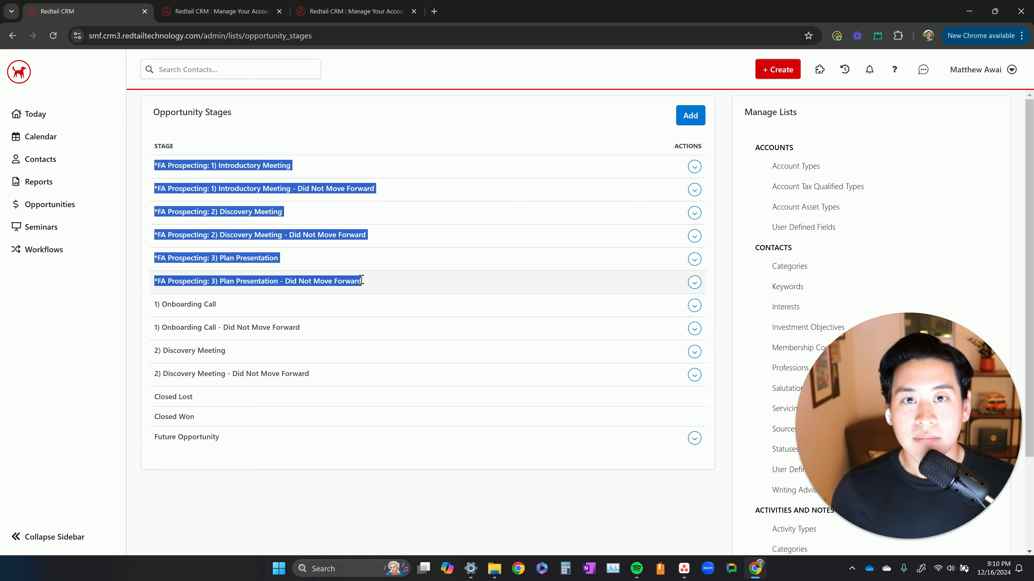
click(361, 280)
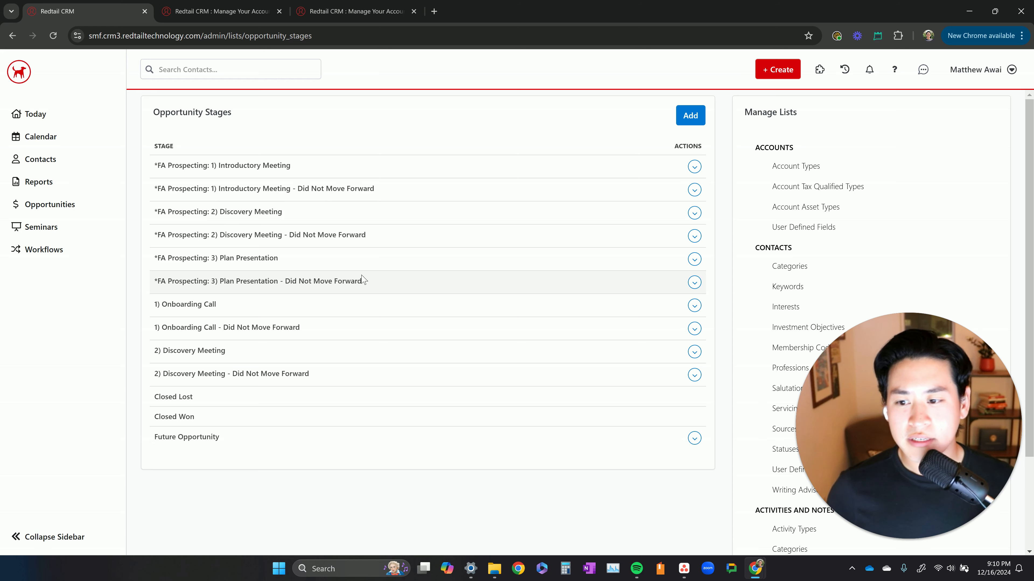
Compare the Introductory Meeting, Discovery Meeting and Plan Presentation stages with the Introductory Meeting - Did Not Move Forward stage
triple_click(274, 166)
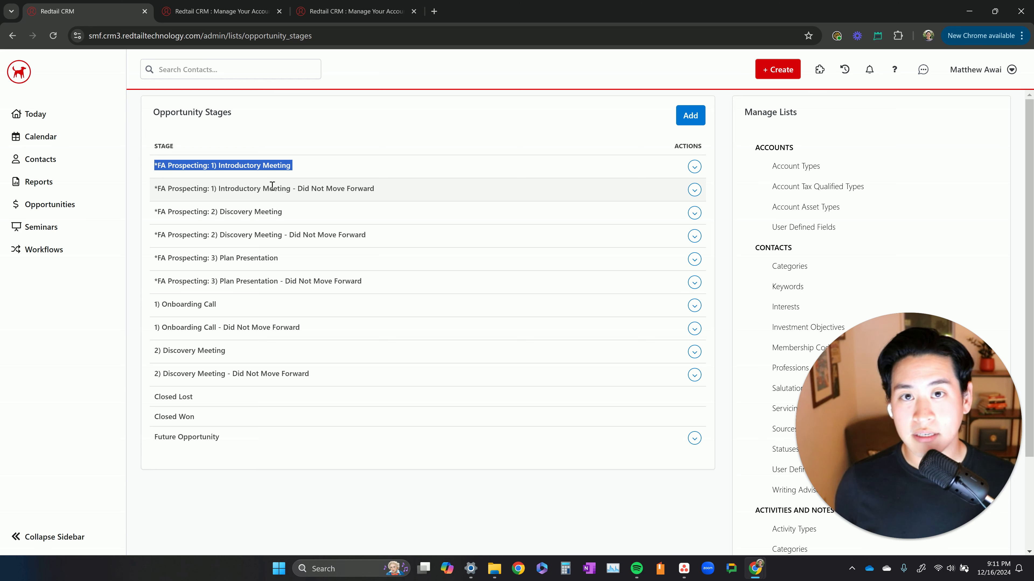
triple_click(257, 186)
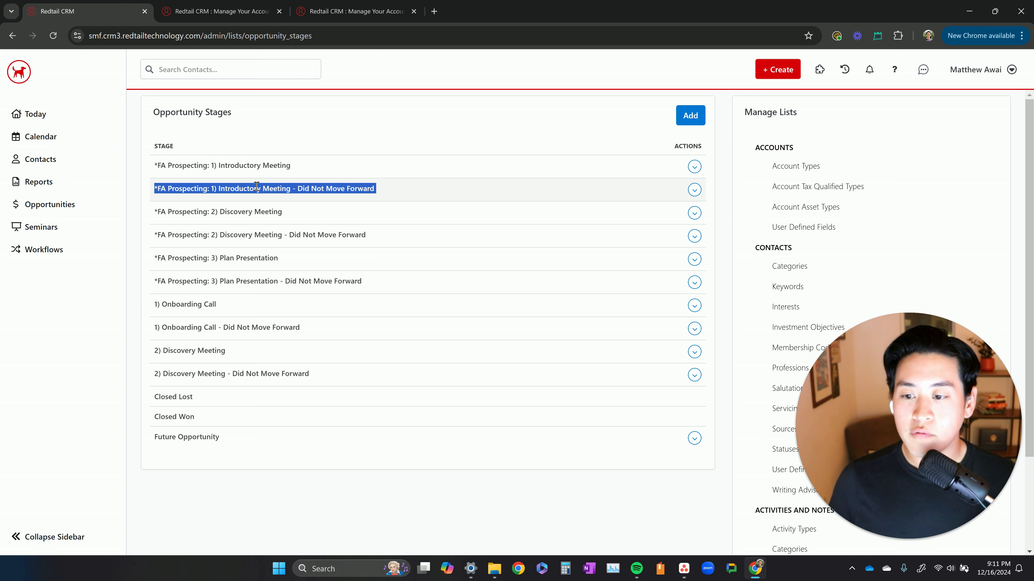
click(312, 192)
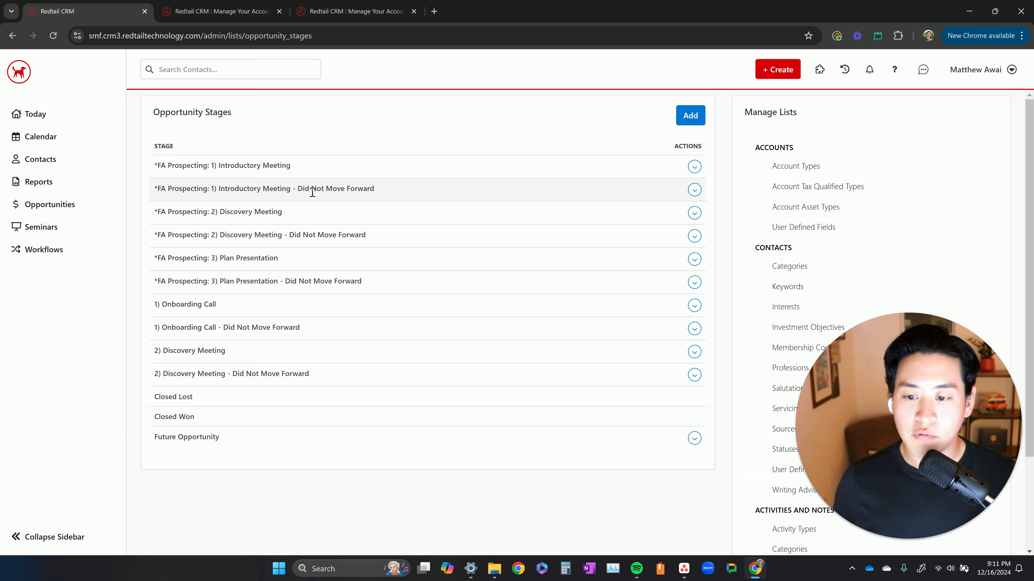
triple_click(262, 165)
click(273, 168)
triple_click(274, 168)
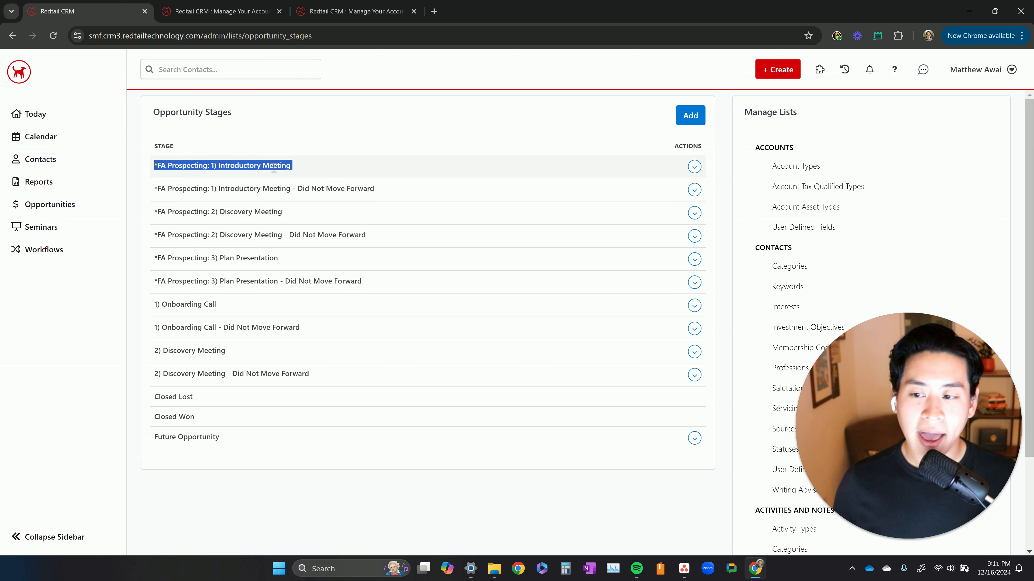
triple_click(200, 165)
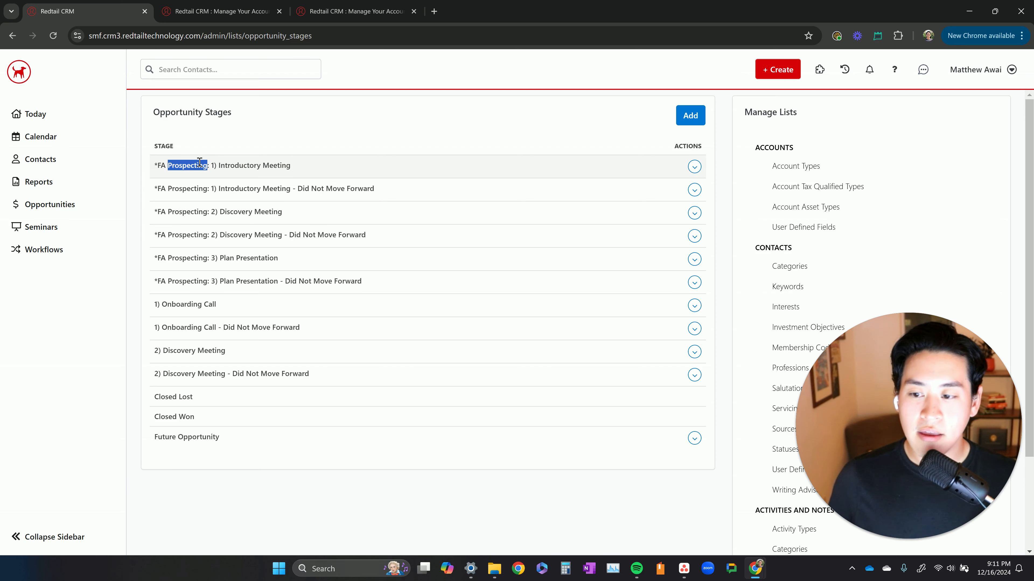
triple_click(285, 165)
triple_click(246, 210)
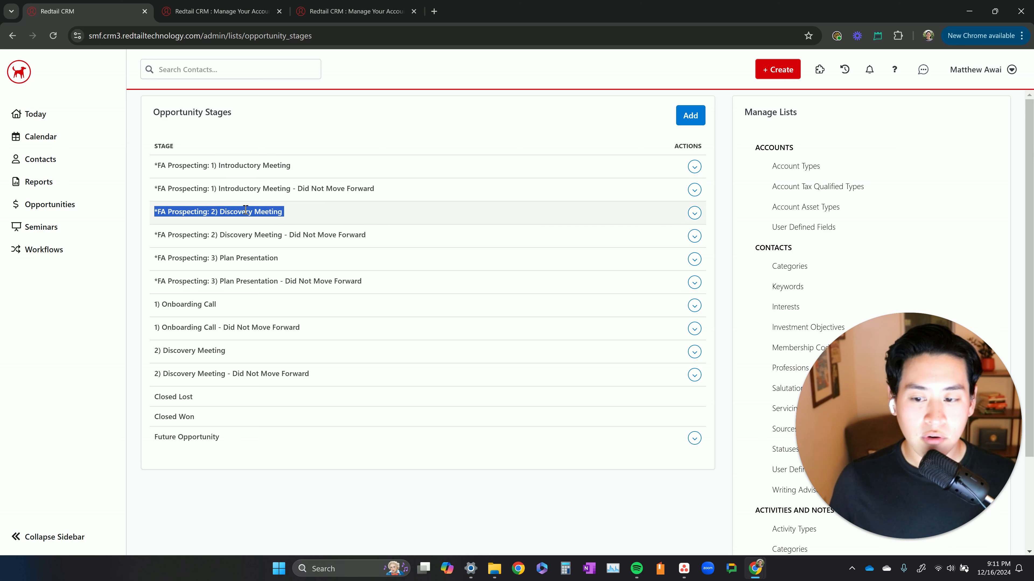
triple_click(247, 256)
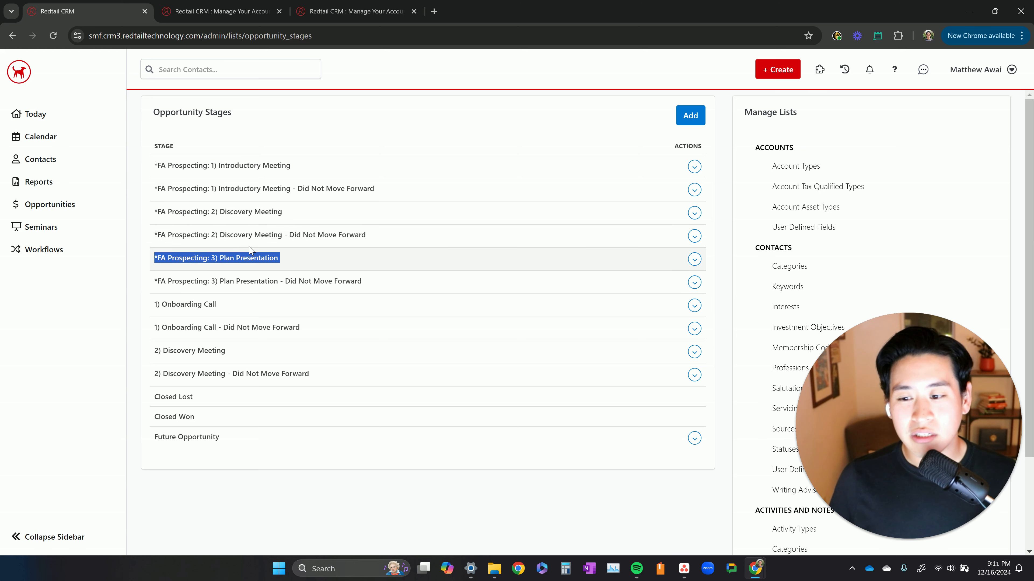
double_click(239, 188)
double_click(252, 190)
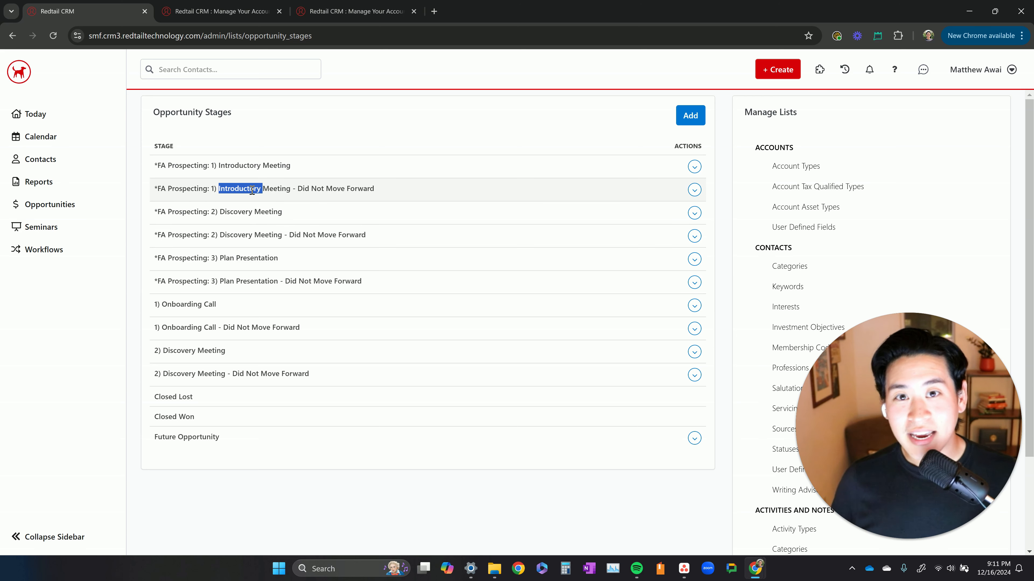
triple_click(252, 190)
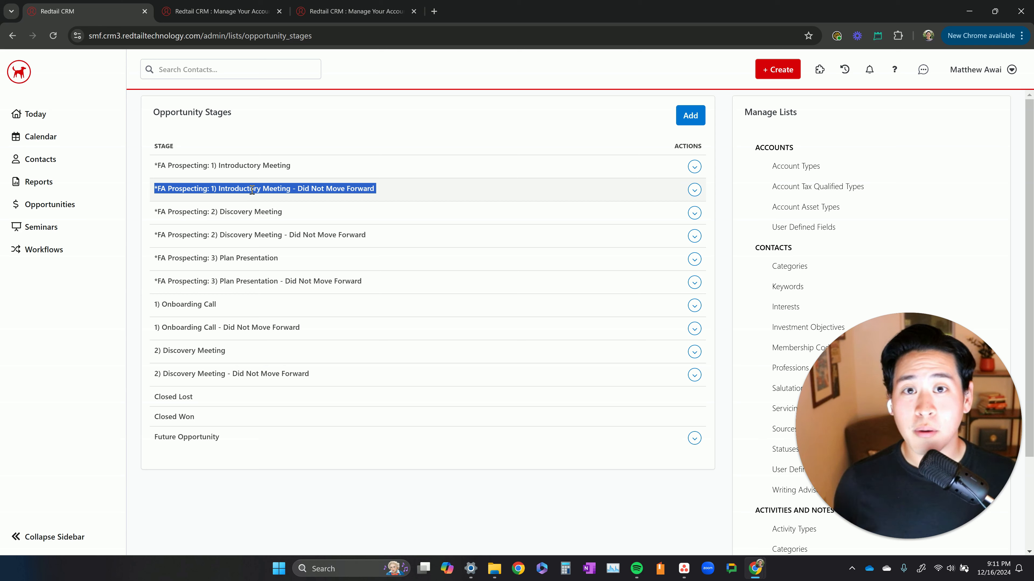
click(441, 117)
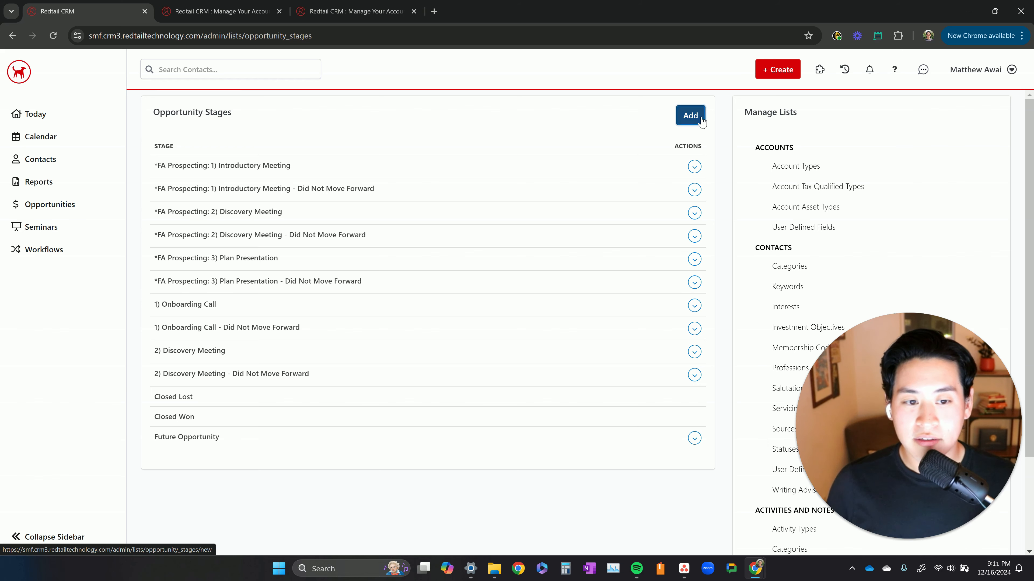
click(688, 118)
click(547, 123)
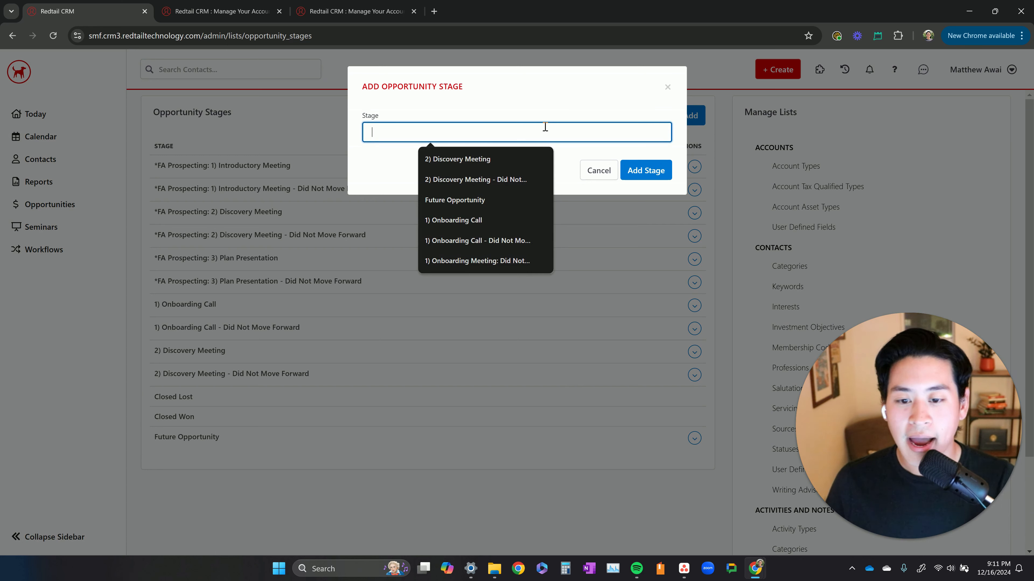
click(498, 164)
triple_click(471, 136)
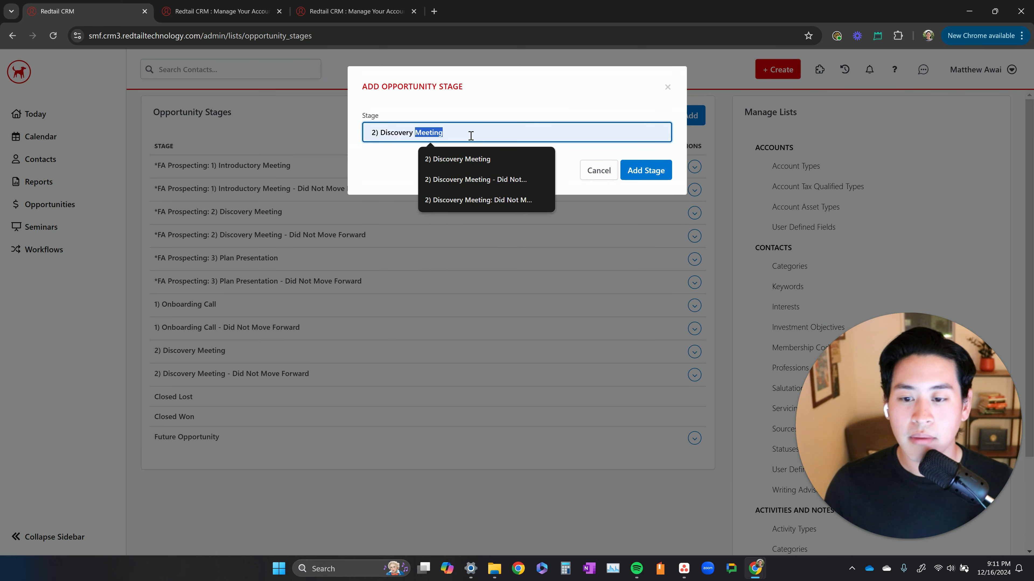
key(BackSpace)
text(1))
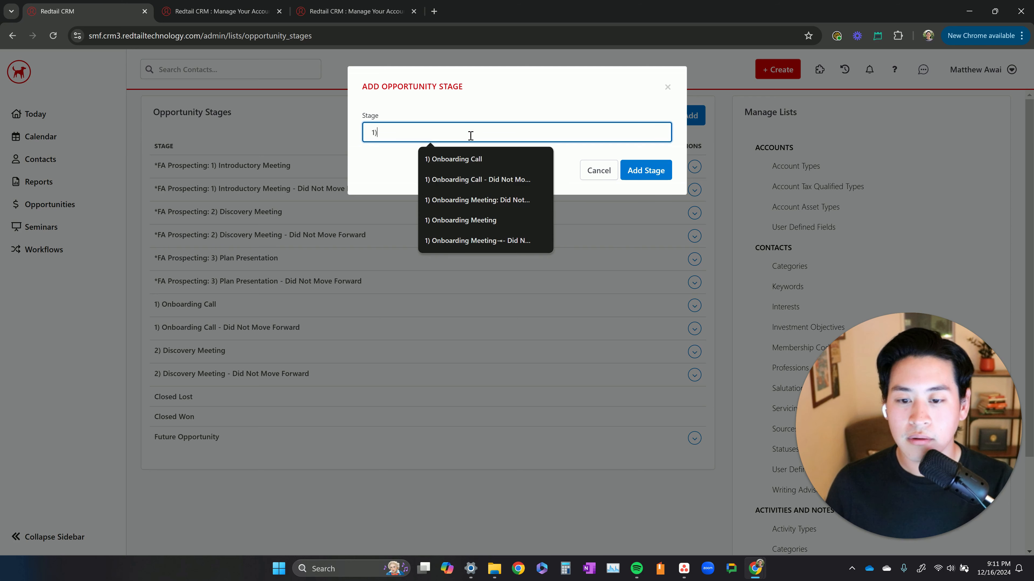
click(498, 179)
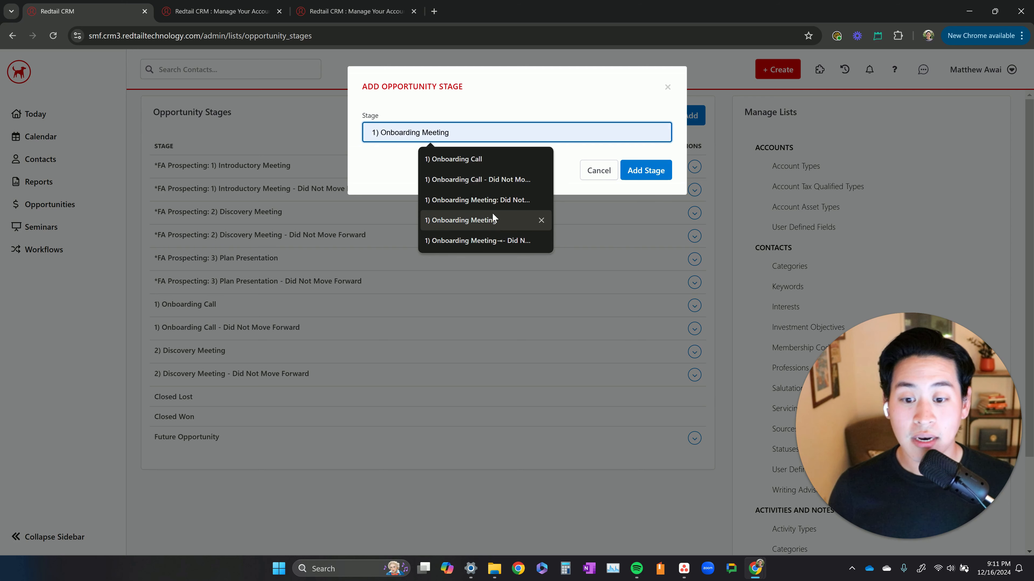
double_click(494, 134)
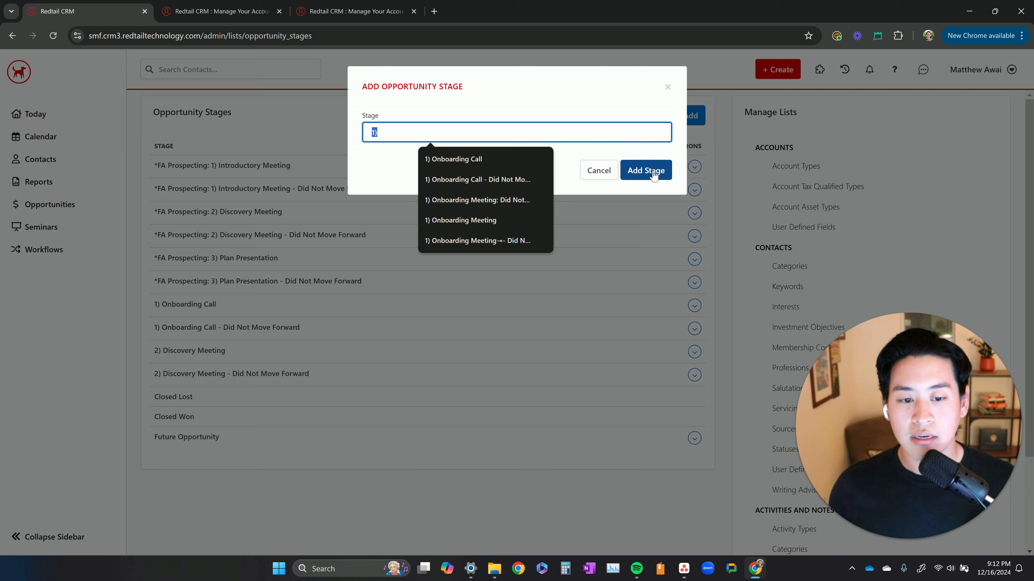
click(578, 162)
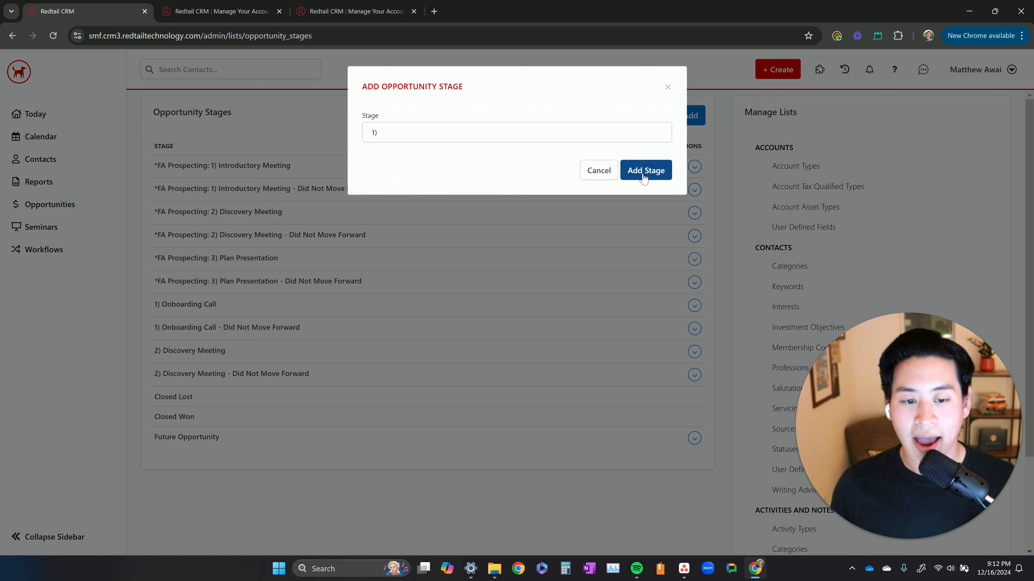
Compare the FA Prospecting Discovery Meeting stage with the Introductory Meeting and Discovery Meeting stages marked Did Not Move Forward
triple_click(254, 188)
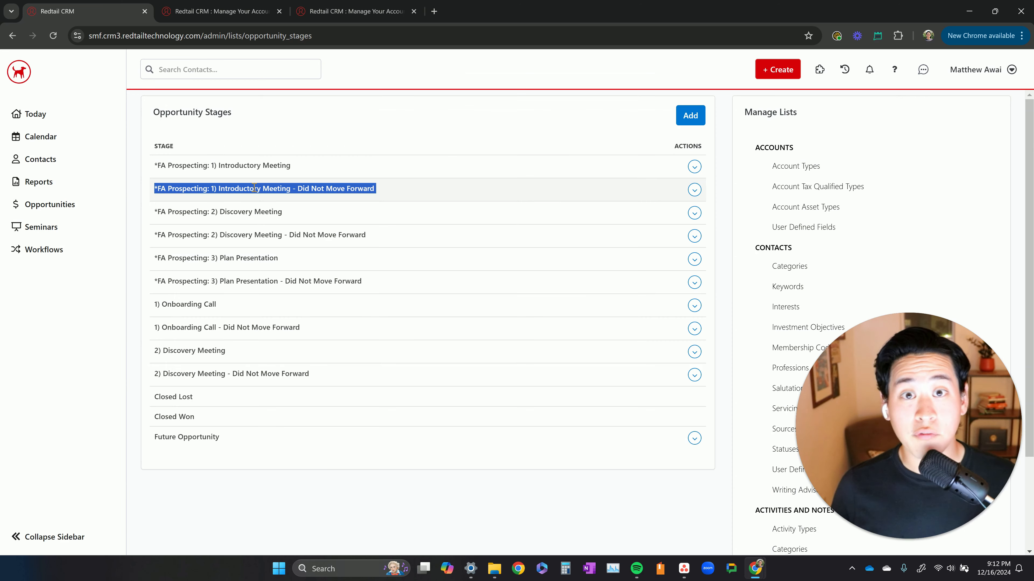
triple_click(244, 211)
click(278, 231)
triple_click(279, 231)
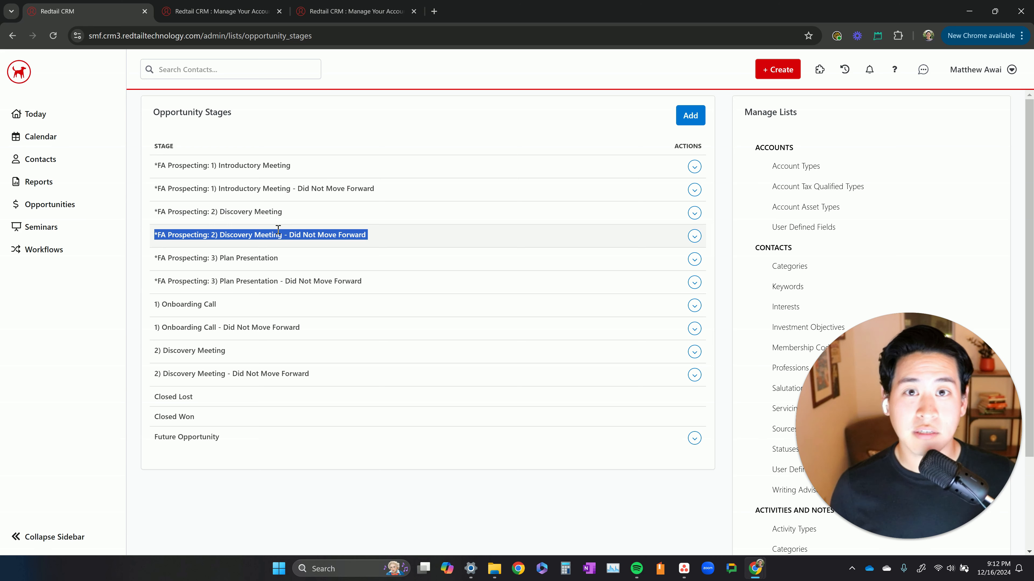
triple_click(269, 212)
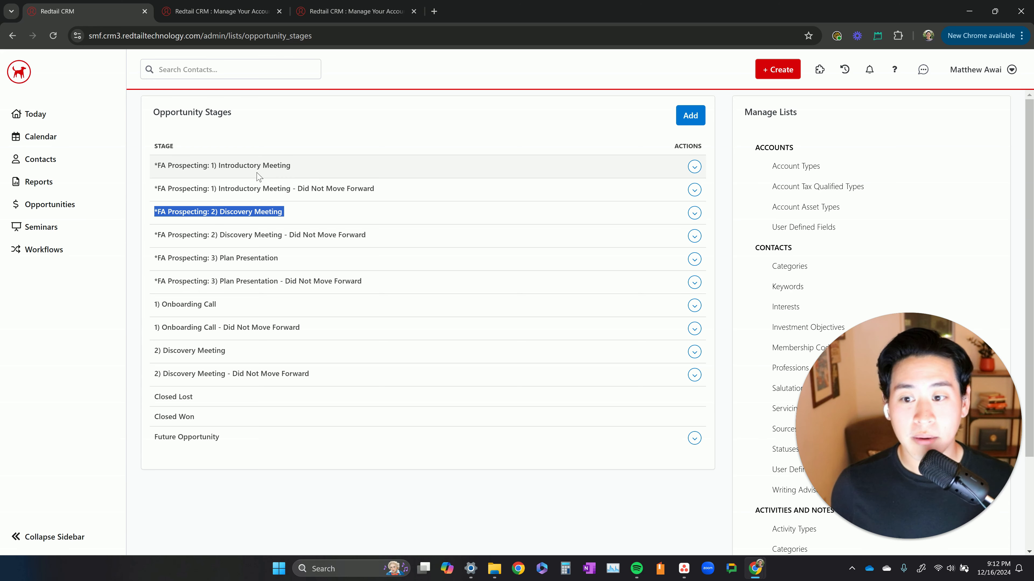
Open the *FA Onboarding: 1) Introductory Meeting workflow template from the account management page's template section
click(333, 12)
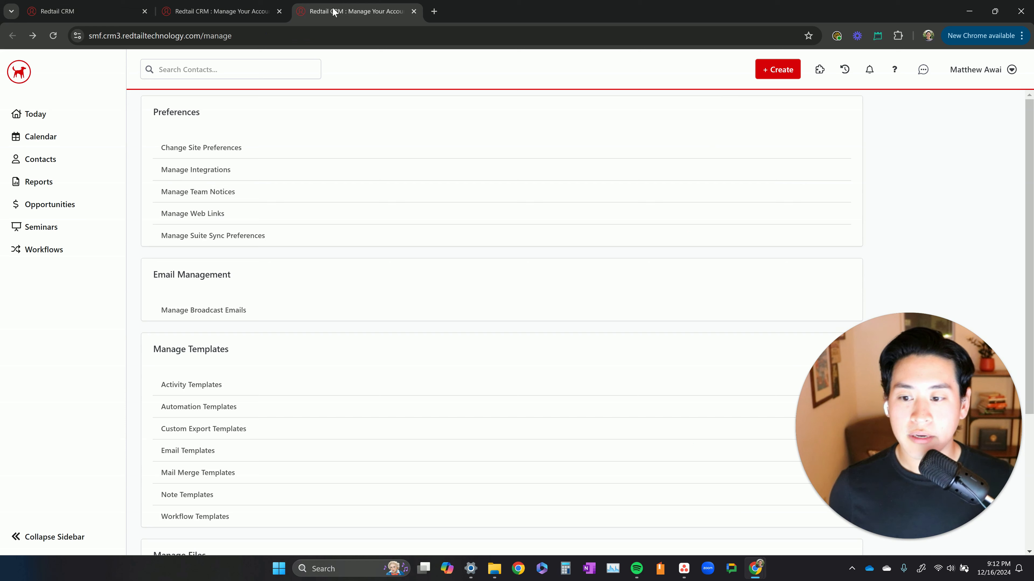
click(964, 78)
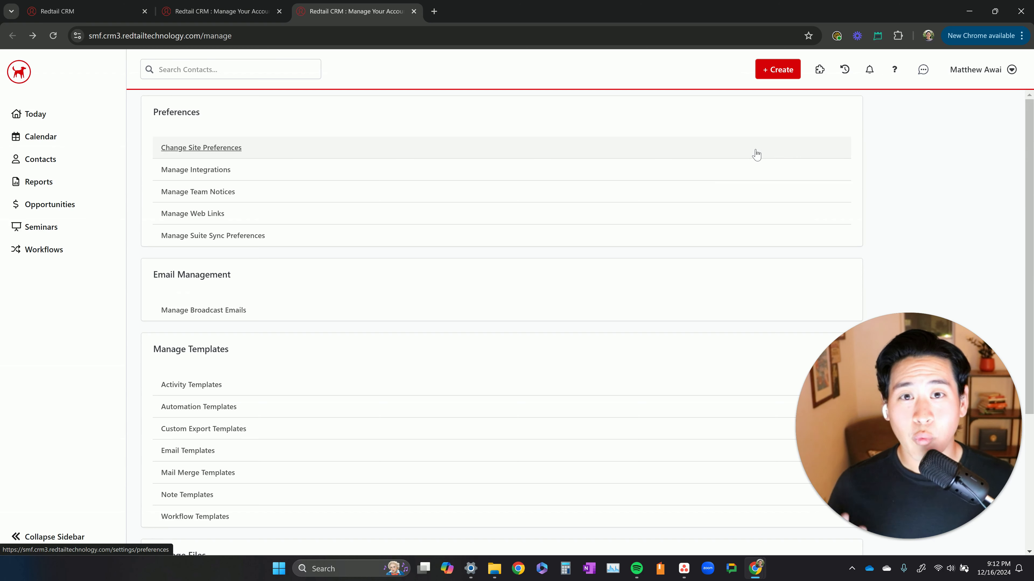
scroll(410, 321, down, 4)
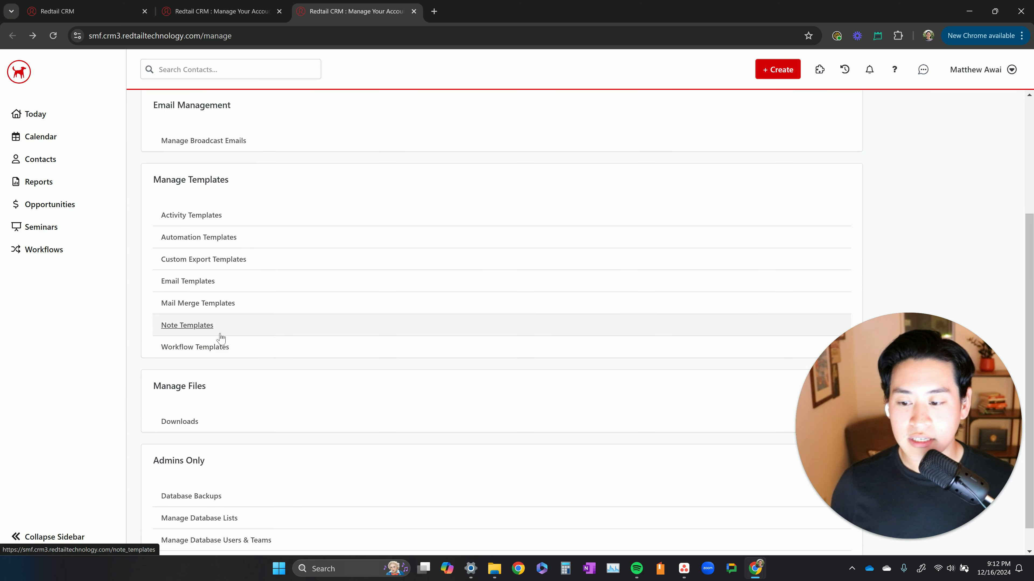
click(212, 347)
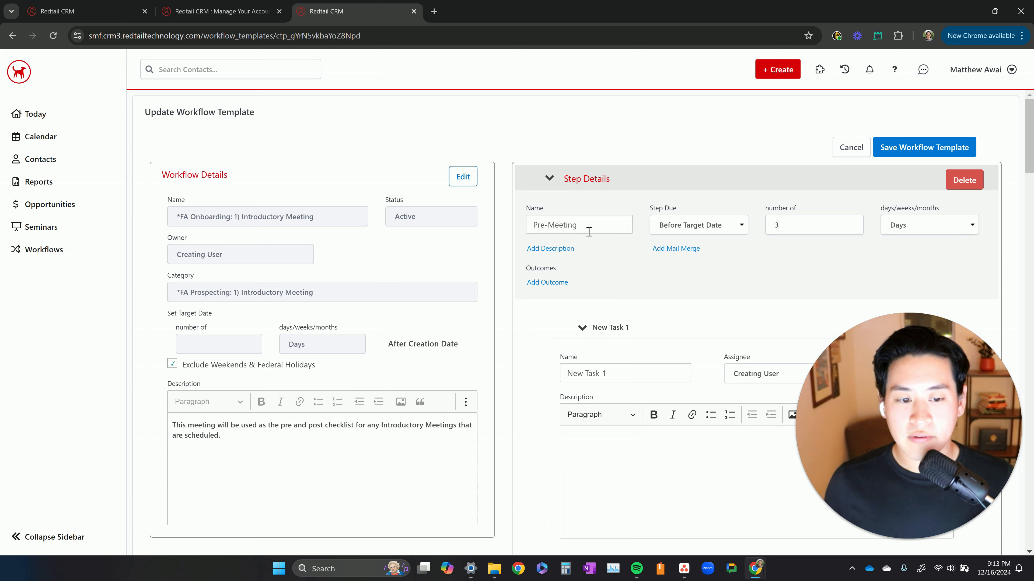
Rename the Post-Meeting step's task to "Opportunities: Update the Opportunity for the Prospect after the Meeting"
triple_click(581, 225)
scroll(589, 226, down, 8)
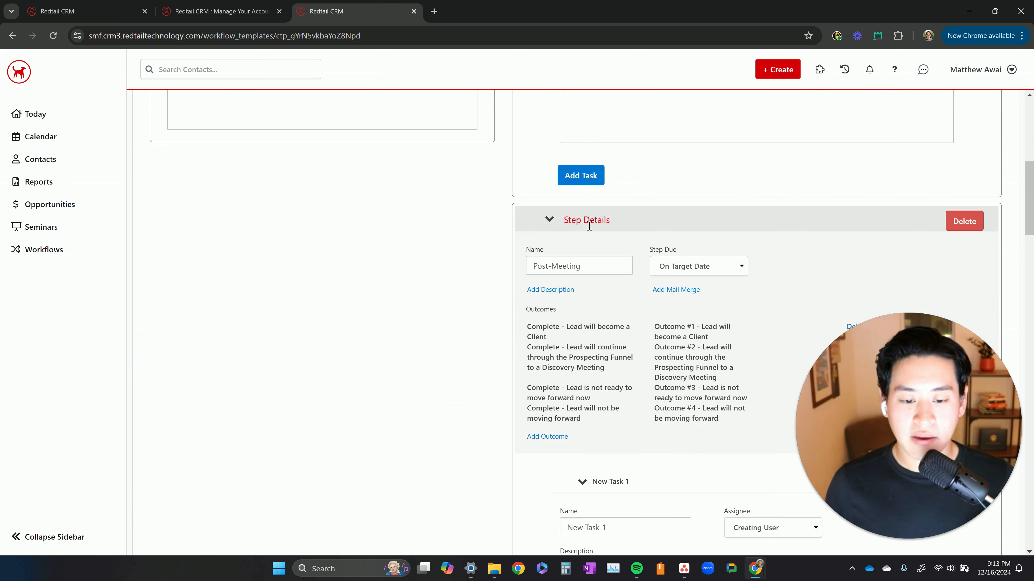
triple_click(589, 268)
scroll(592, 269, down, 5)
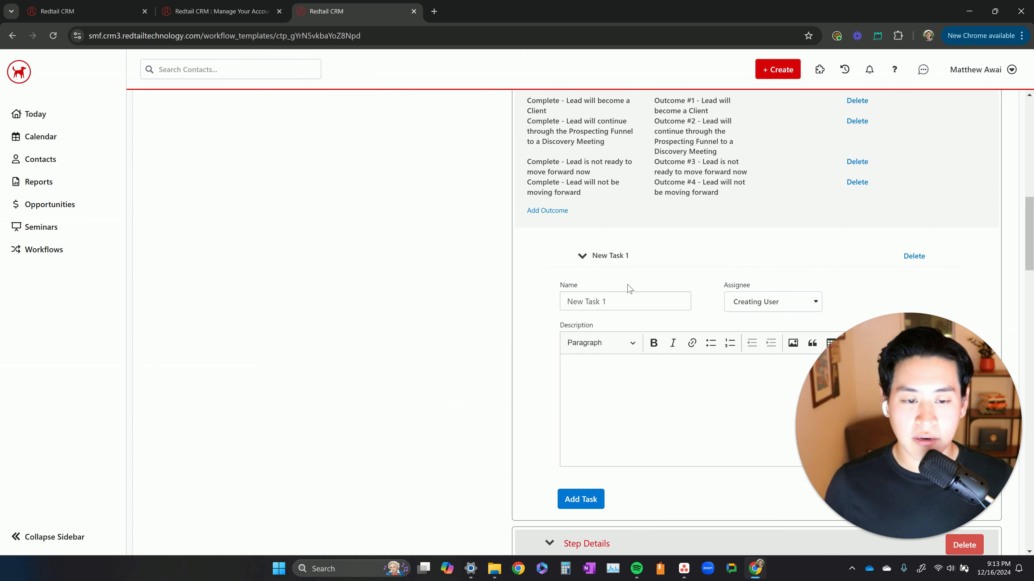
triple_click(634, 305)
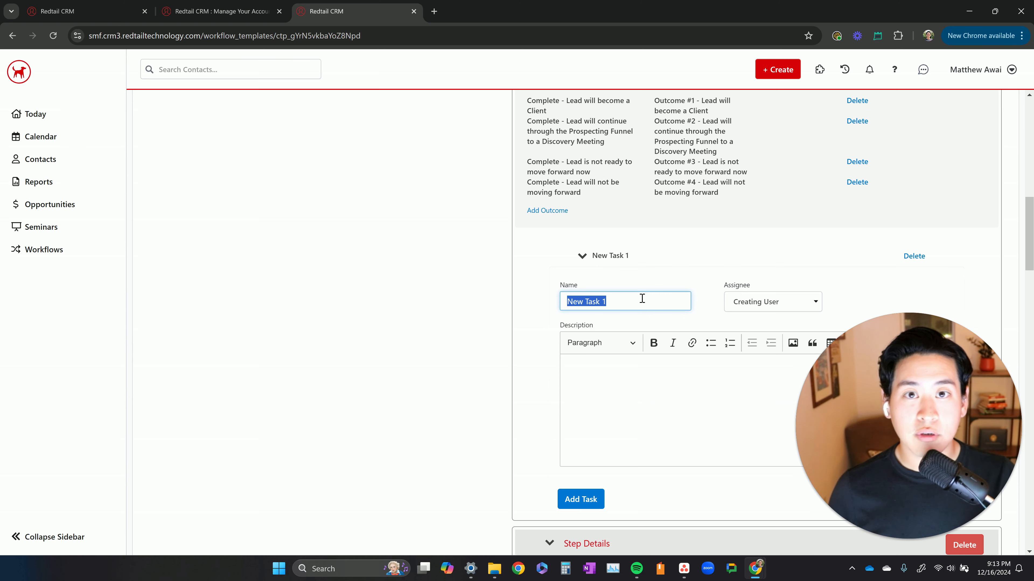
text(Opportunity)
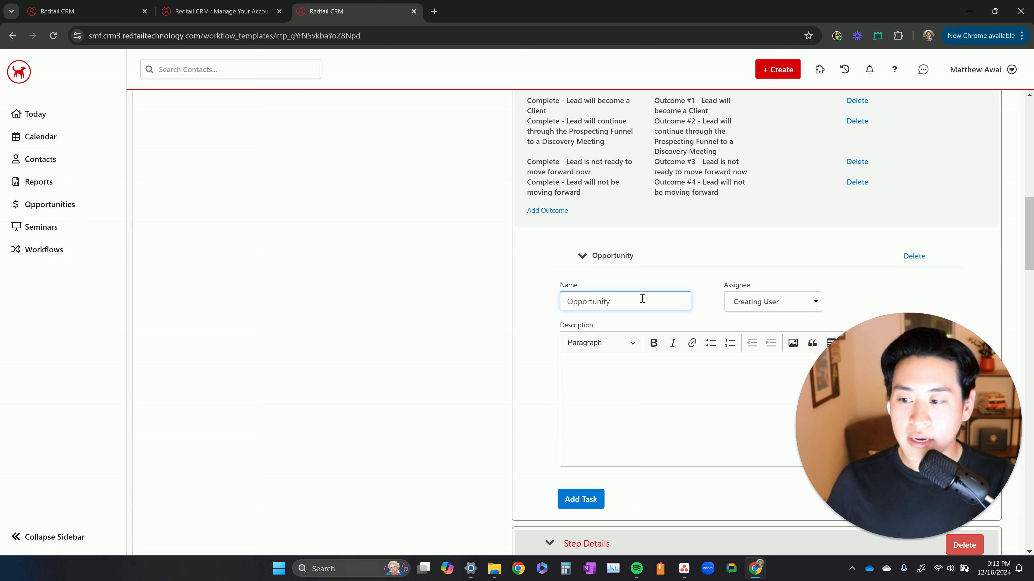
key(BackSpace)
text(ies:)
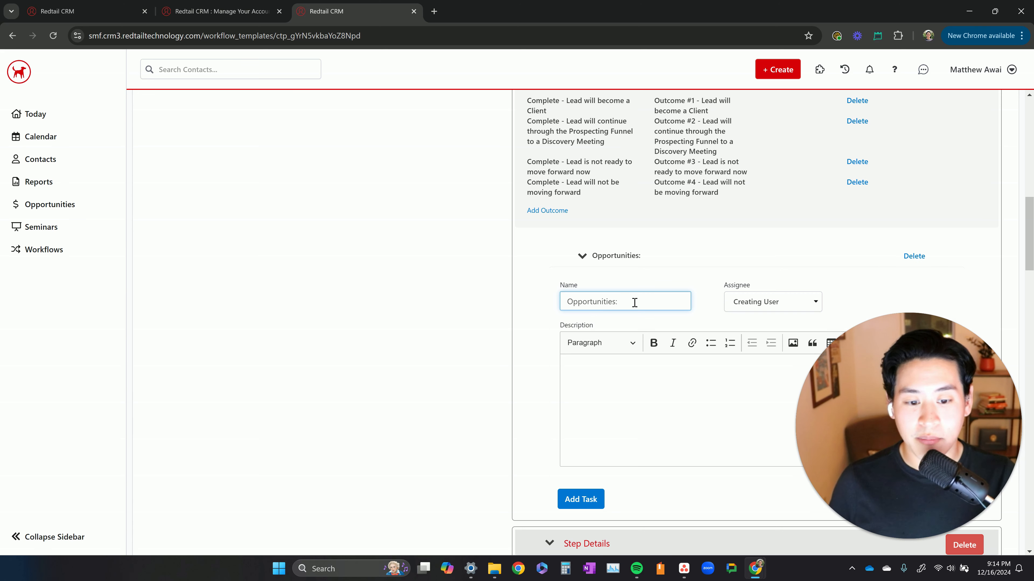
text(Update the Opportunity for the Prospect after the Meeting)
Assign the Post-Meeting opportunity update task by role to the Associate Advisor
click(773, 301)
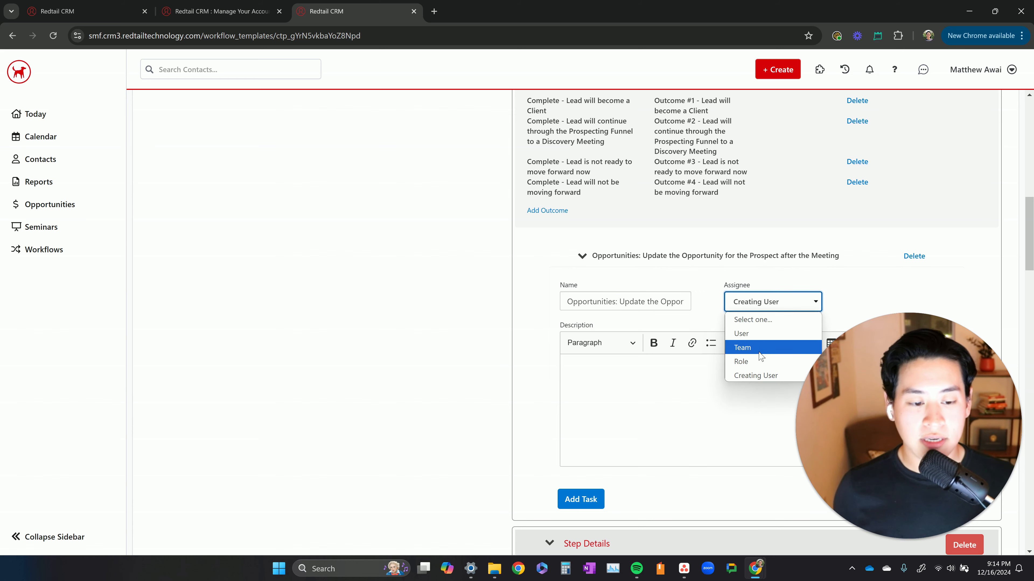
click(750, 361)
click(897, 303)
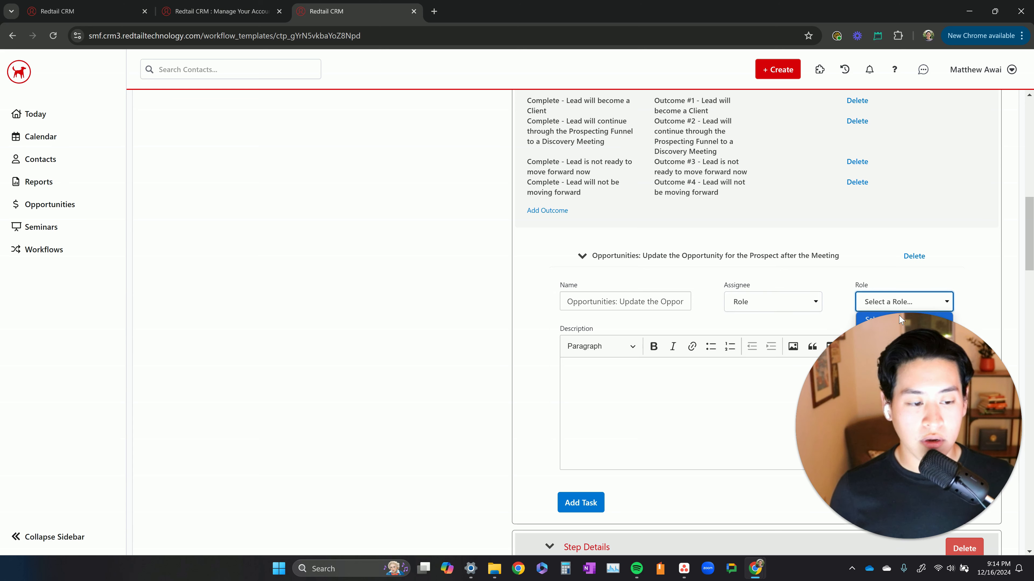
drag(903, 362, 708, 362)
click(865, 305)
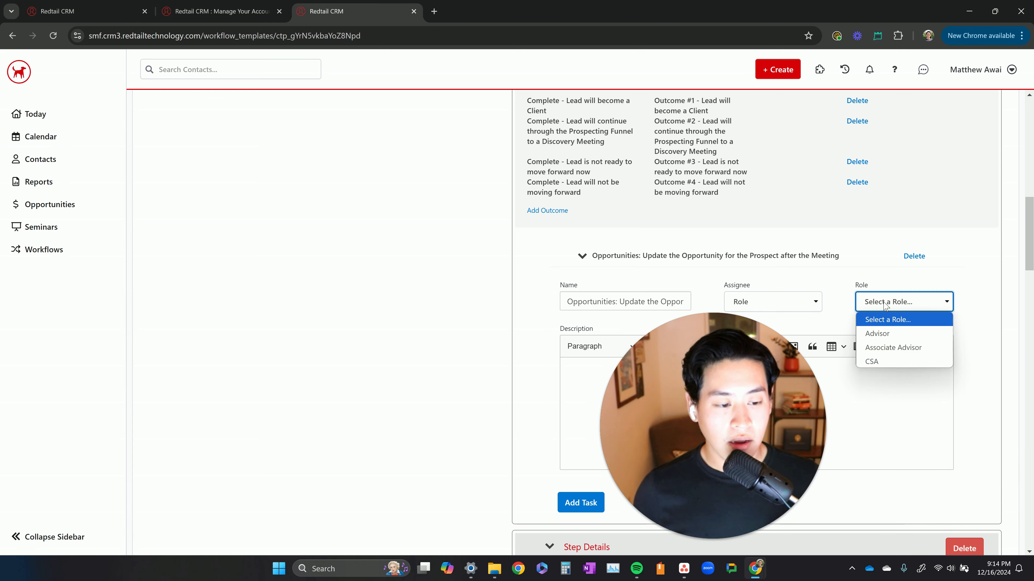
click(890, 347)
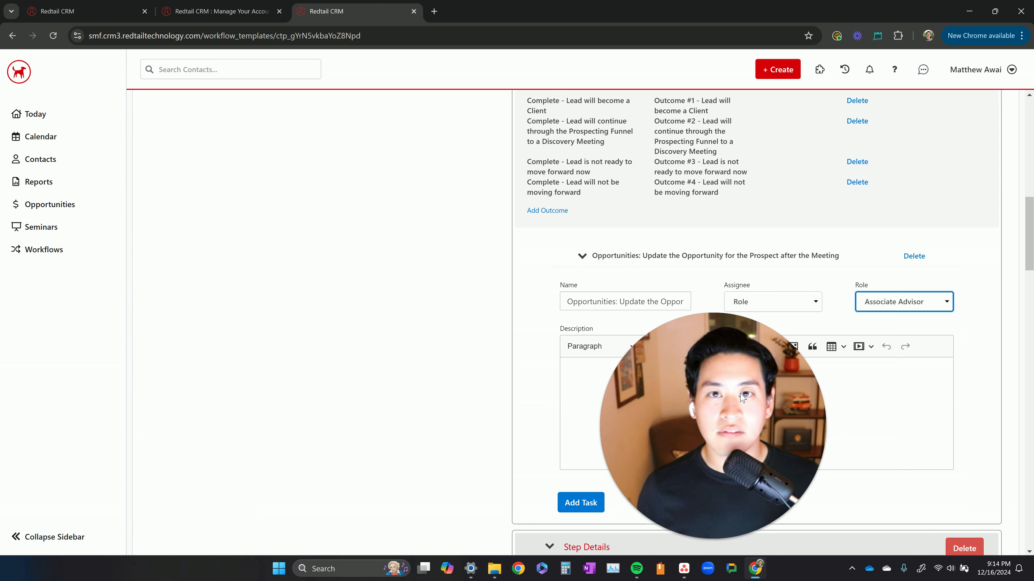
drag(741, 397, 937, 397)
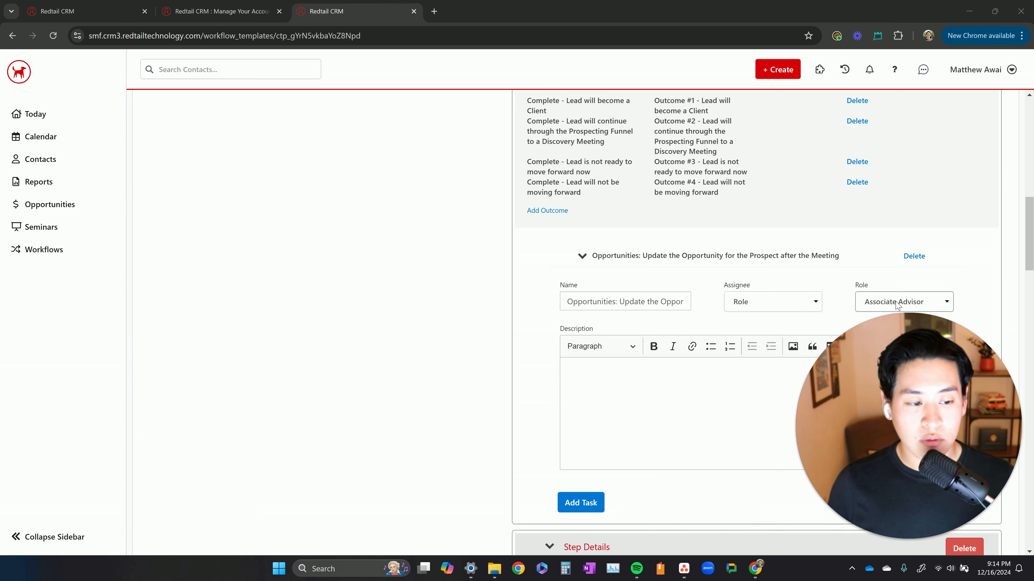
Review the Post-Meeting outcomes and the outcome steps, and save the Introductory Meeting workflow template
click(724, 367)
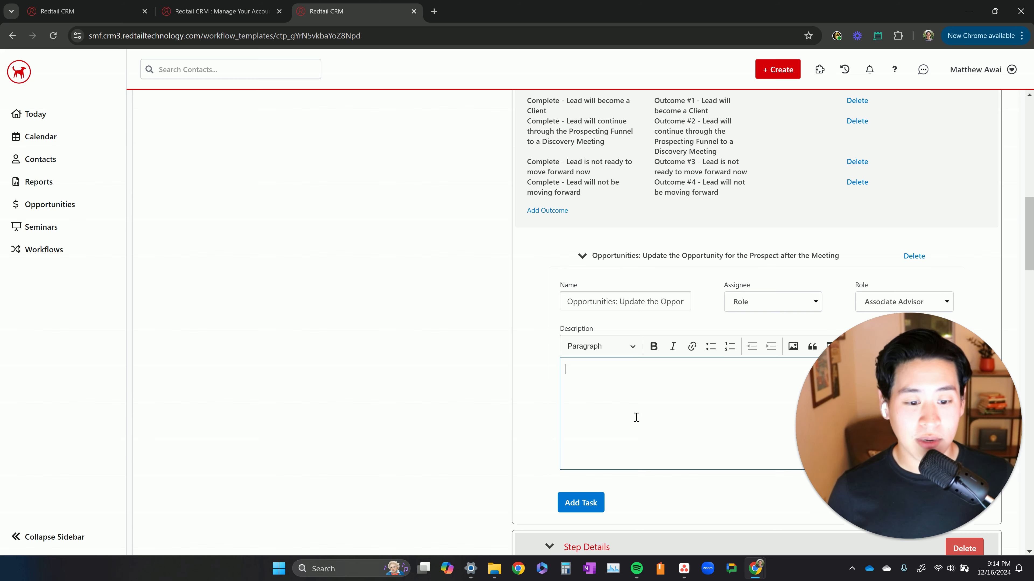
scroll(651, 417, down, 6)
scroll(651, 403, up, 5)
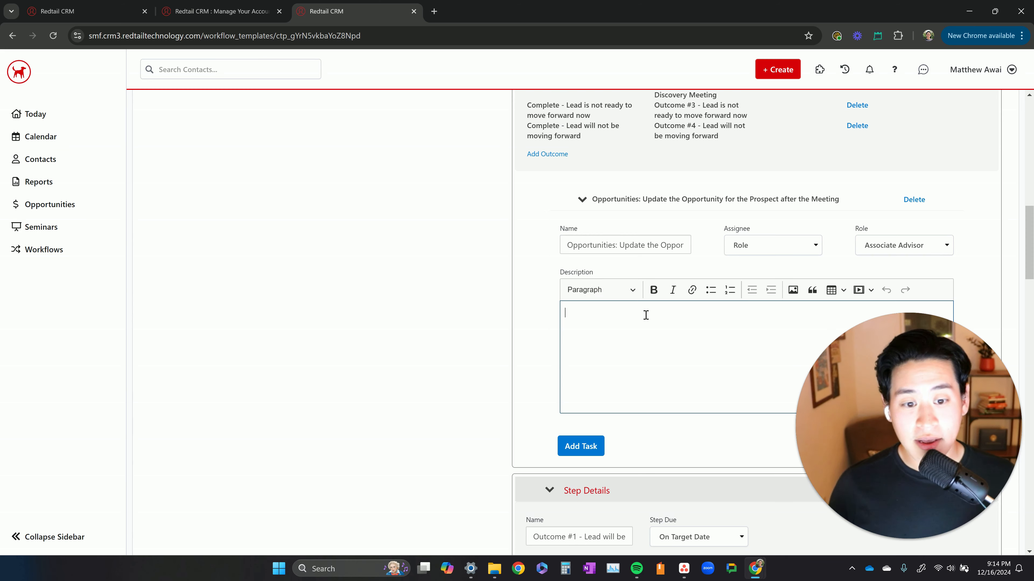
scroll(644, 312, up, 5)
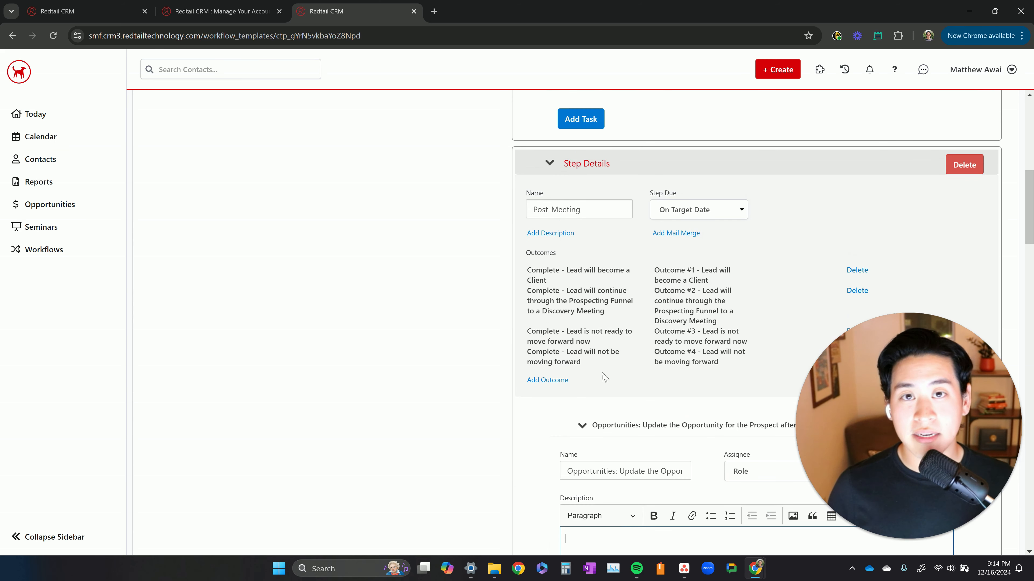
scroll(589, 260, down, 4)
double_click(635, 302)
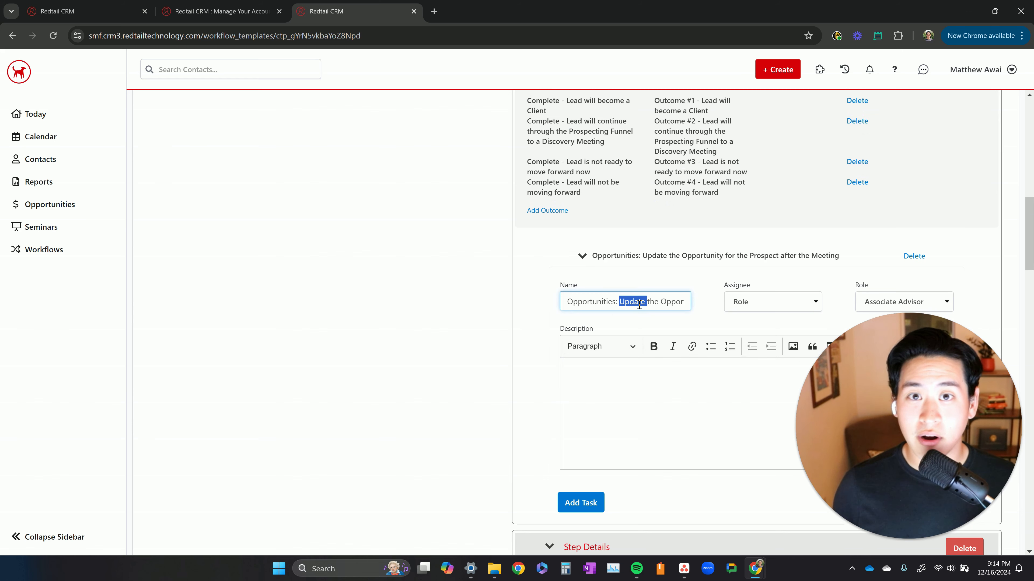
scroll(653, 390, down, 20)
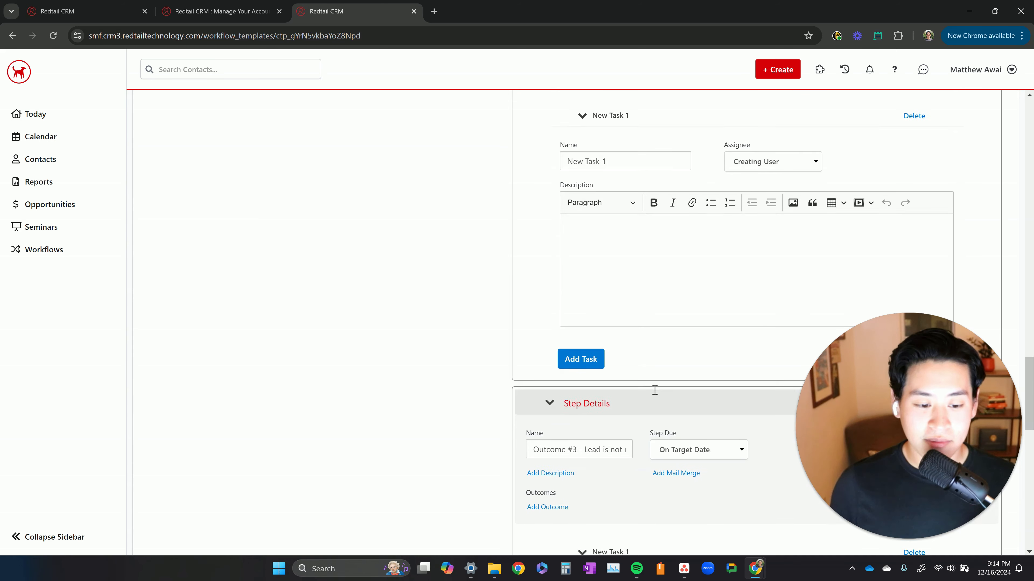
scroll(654, 390, up, 20)
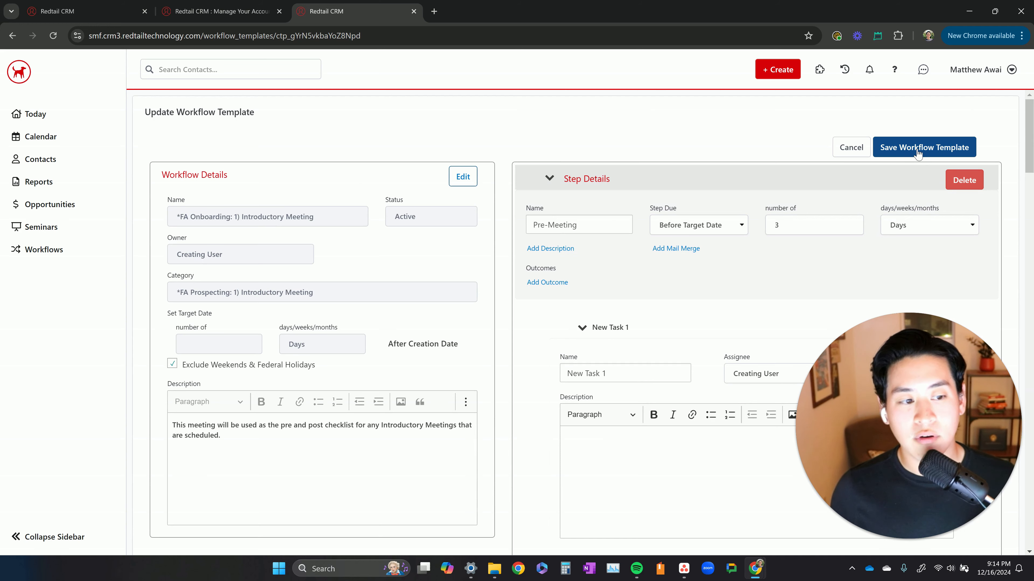
click(917, 154)
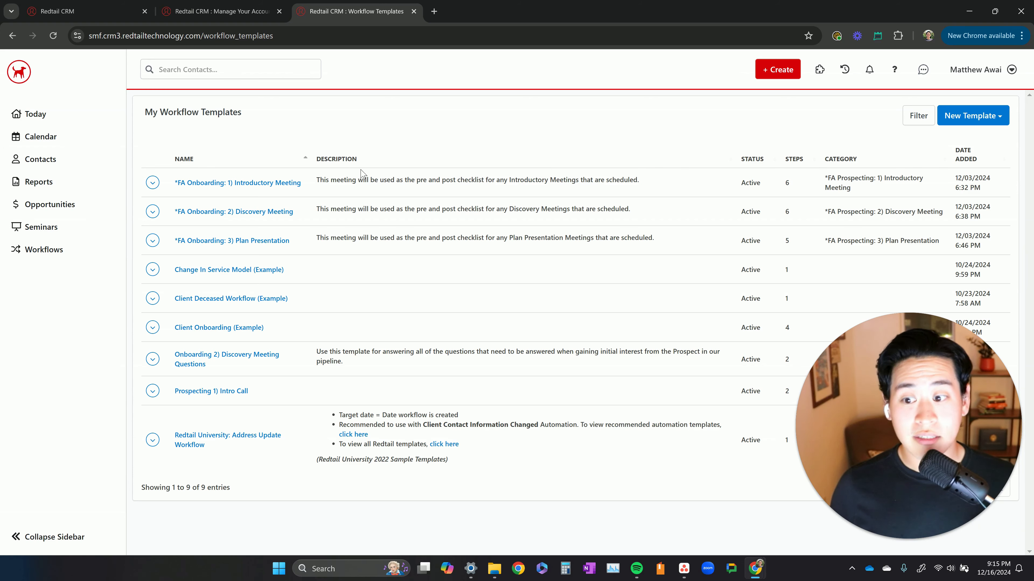
Recheck the saved Introductory Meeting workflow template and open the active opportunities list
click(265, 187)
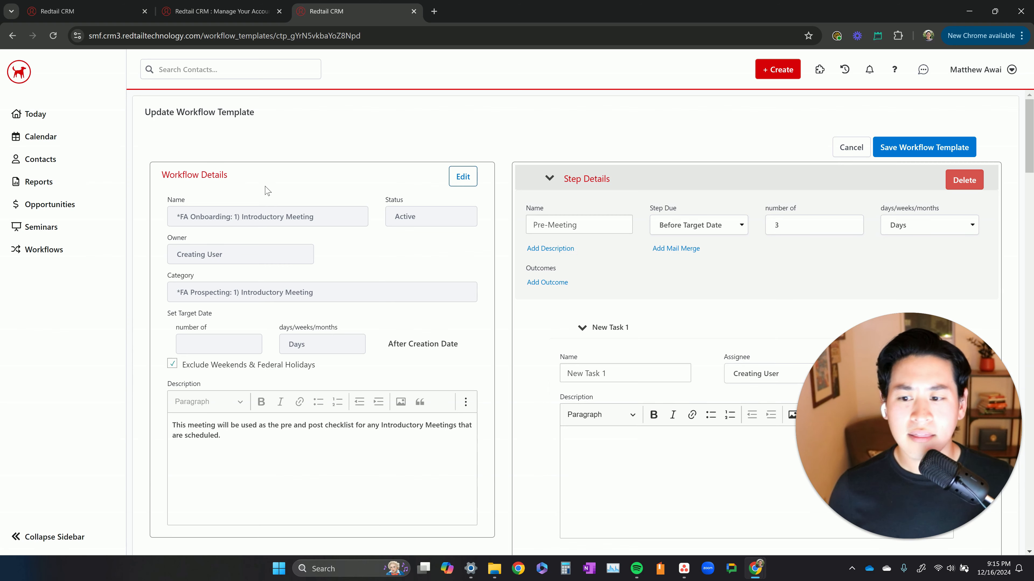
click(8, 38)
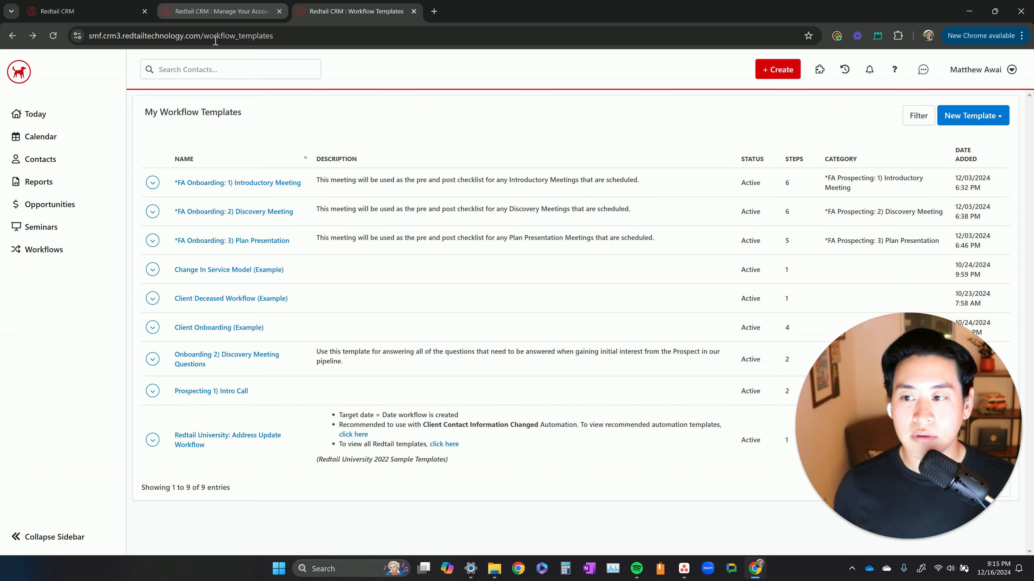
click(62, 205)
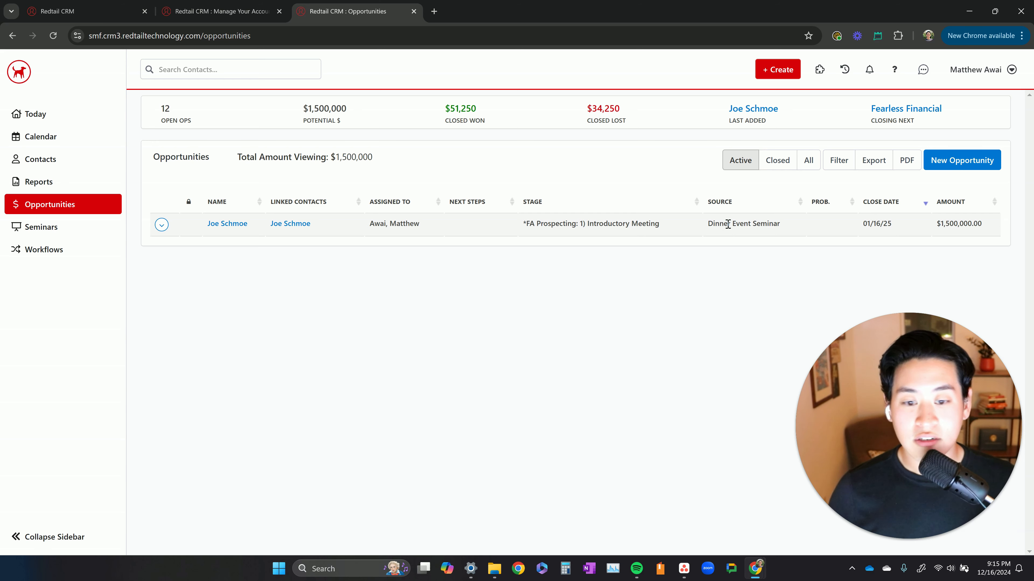
Inspect the stages available for the prospect's Dinner Event Seminar opportunity and return to the opportunities list
triple_click(637, 223)
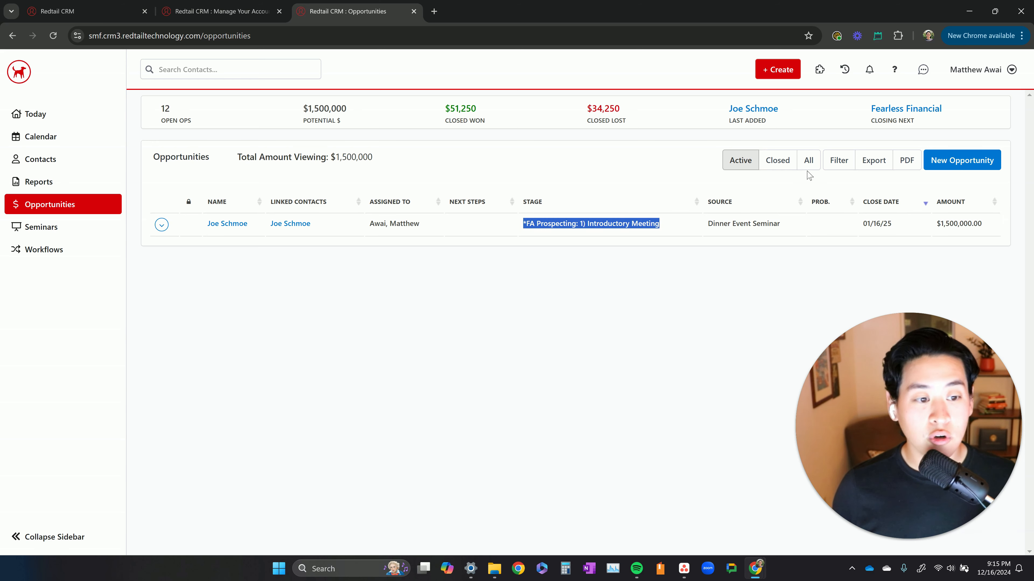
click(221, 226)
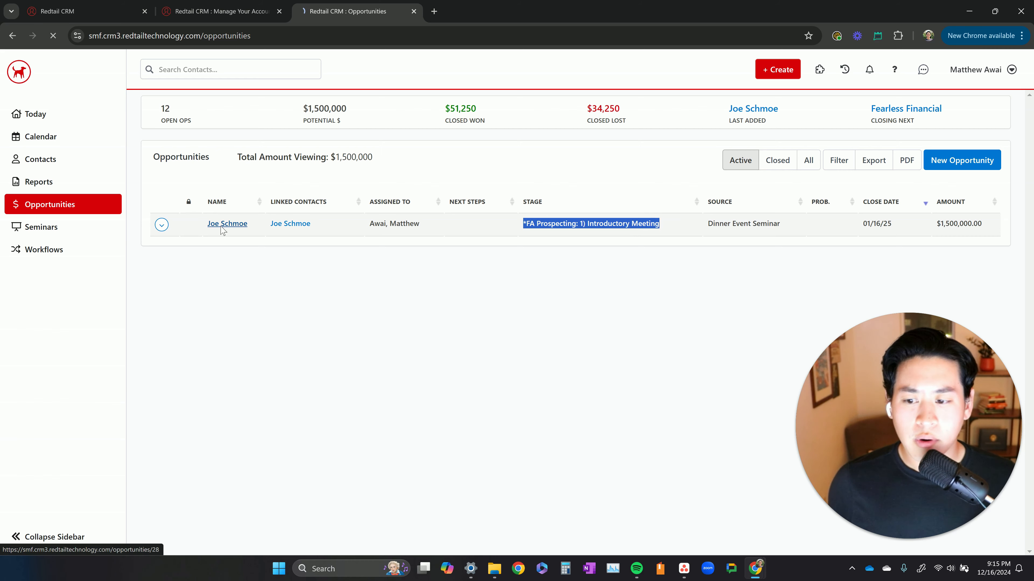
click(236, 236)
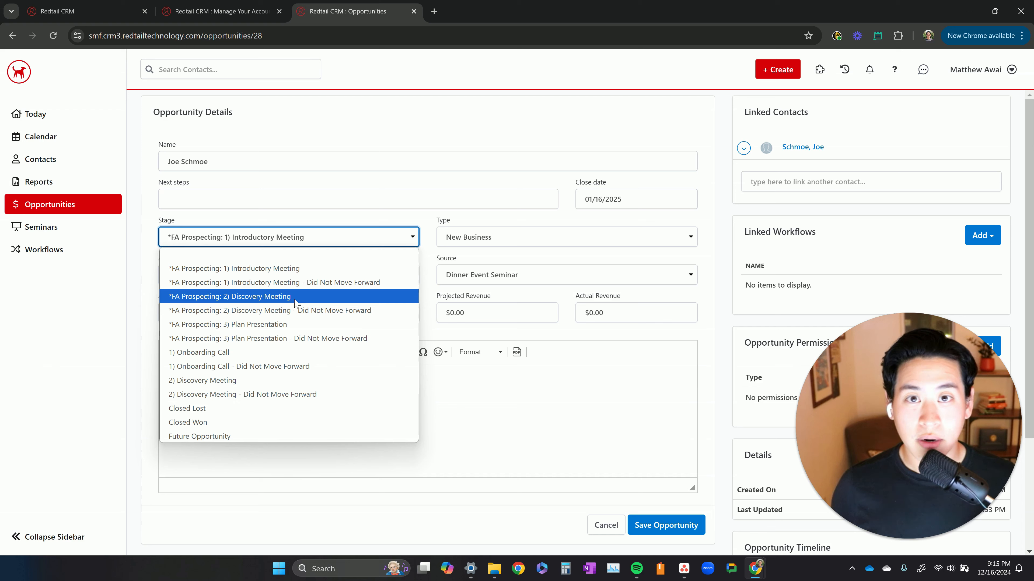
click(12, 36)
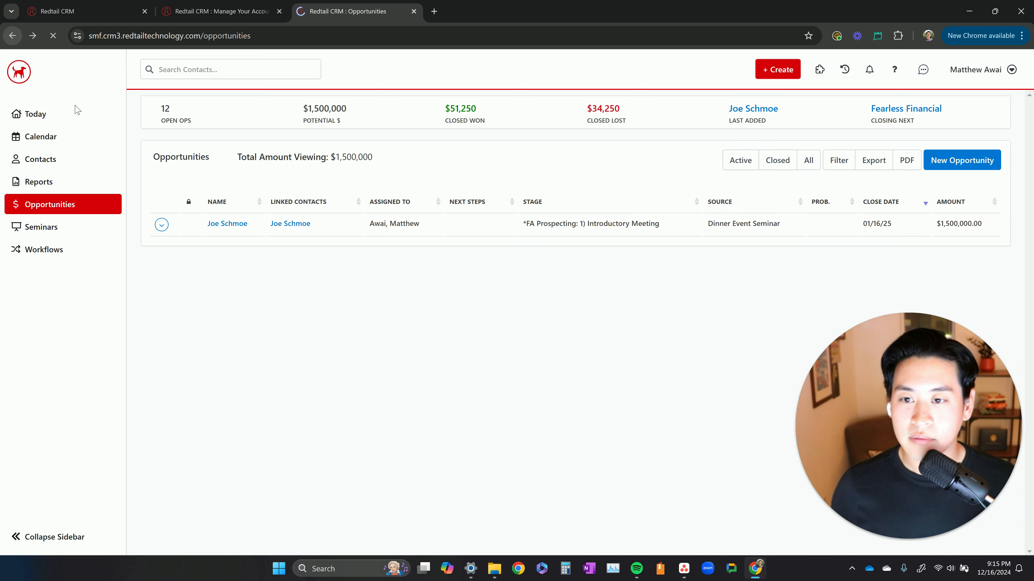
Set the Dinner Event Seminar opportunity's stage to *FA Prospecting: 2) Discovery Meeting and save the opportunity
click(231, 229)
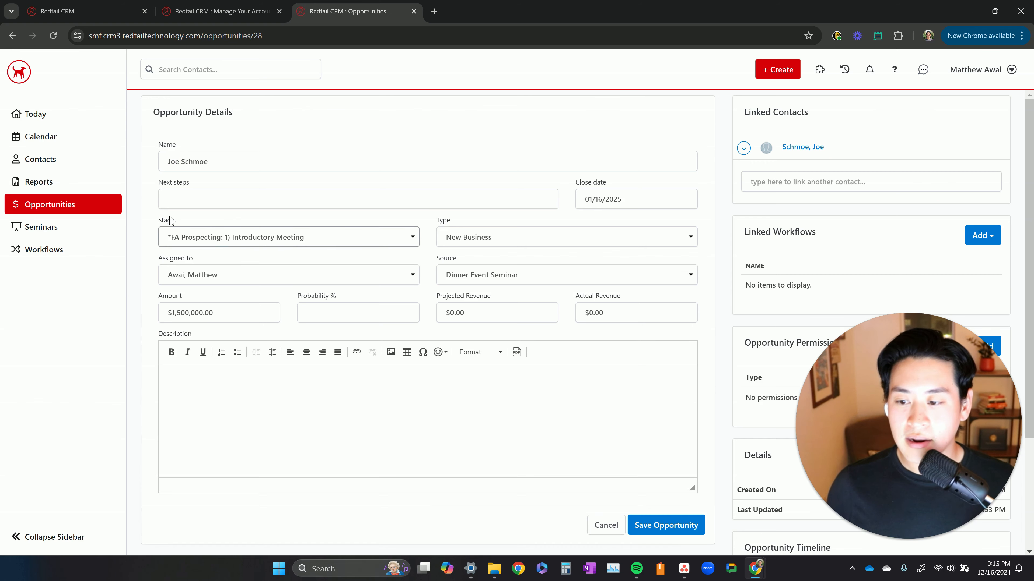
double_click(165, 220)
click(200, 244)
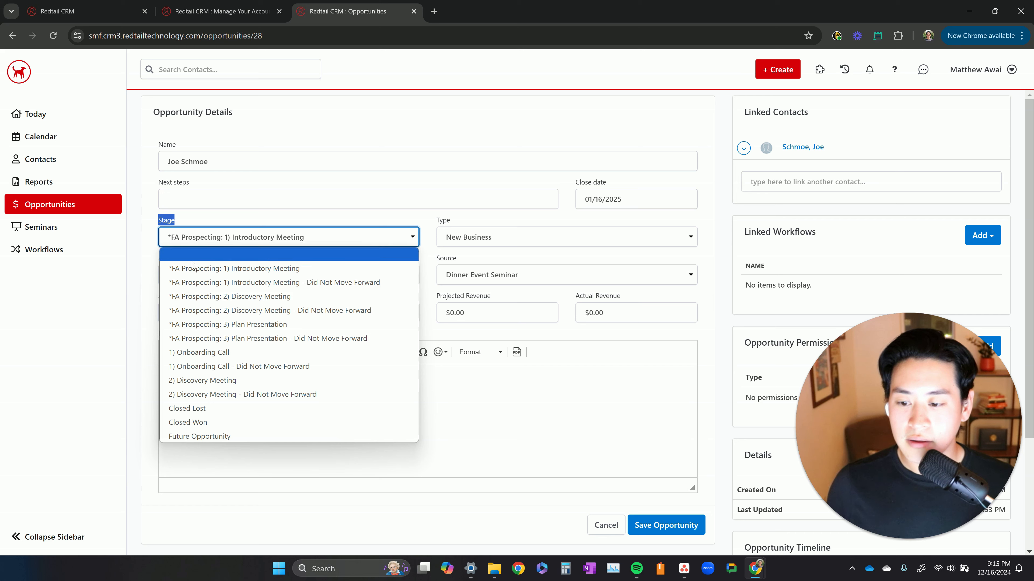
click(231, 296)
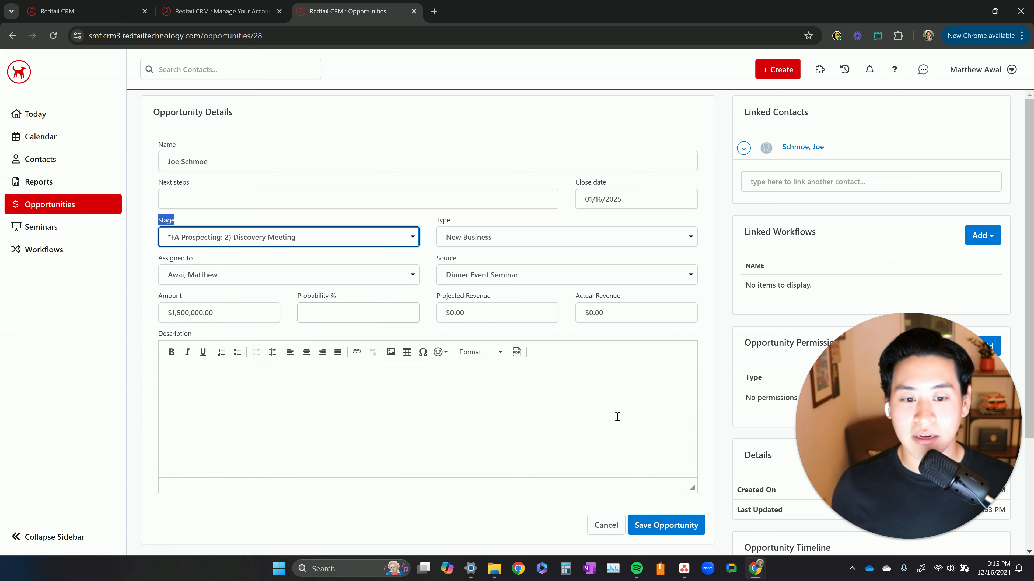
scroll(643, 468, down, 1)
scroll(643, 468, down, 1)
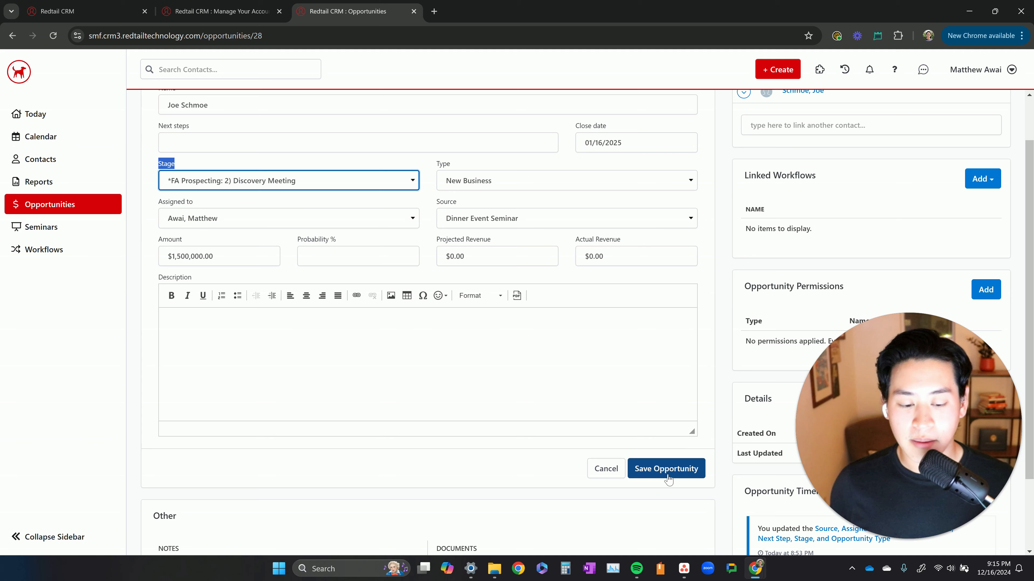
click(666, 473)
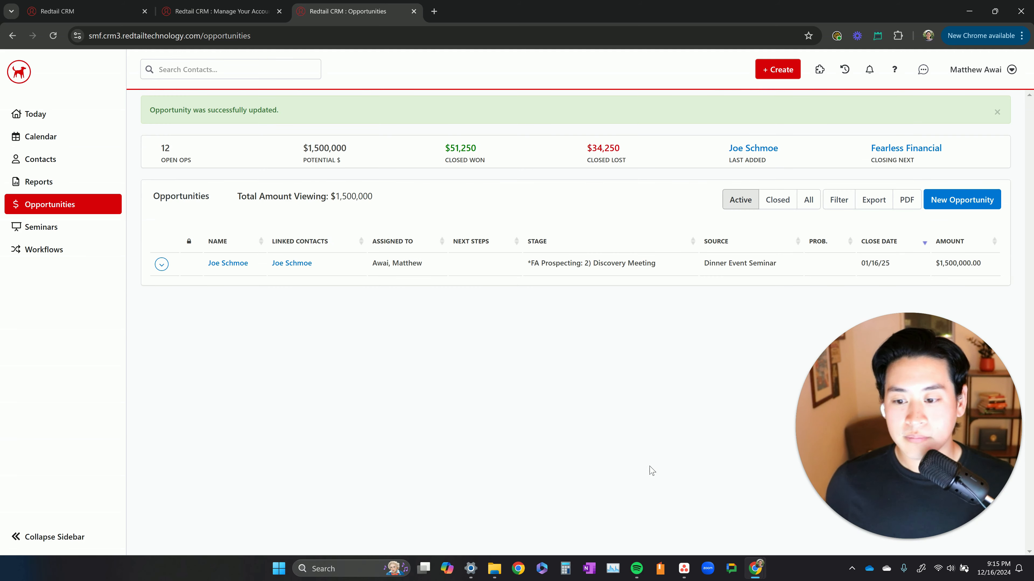